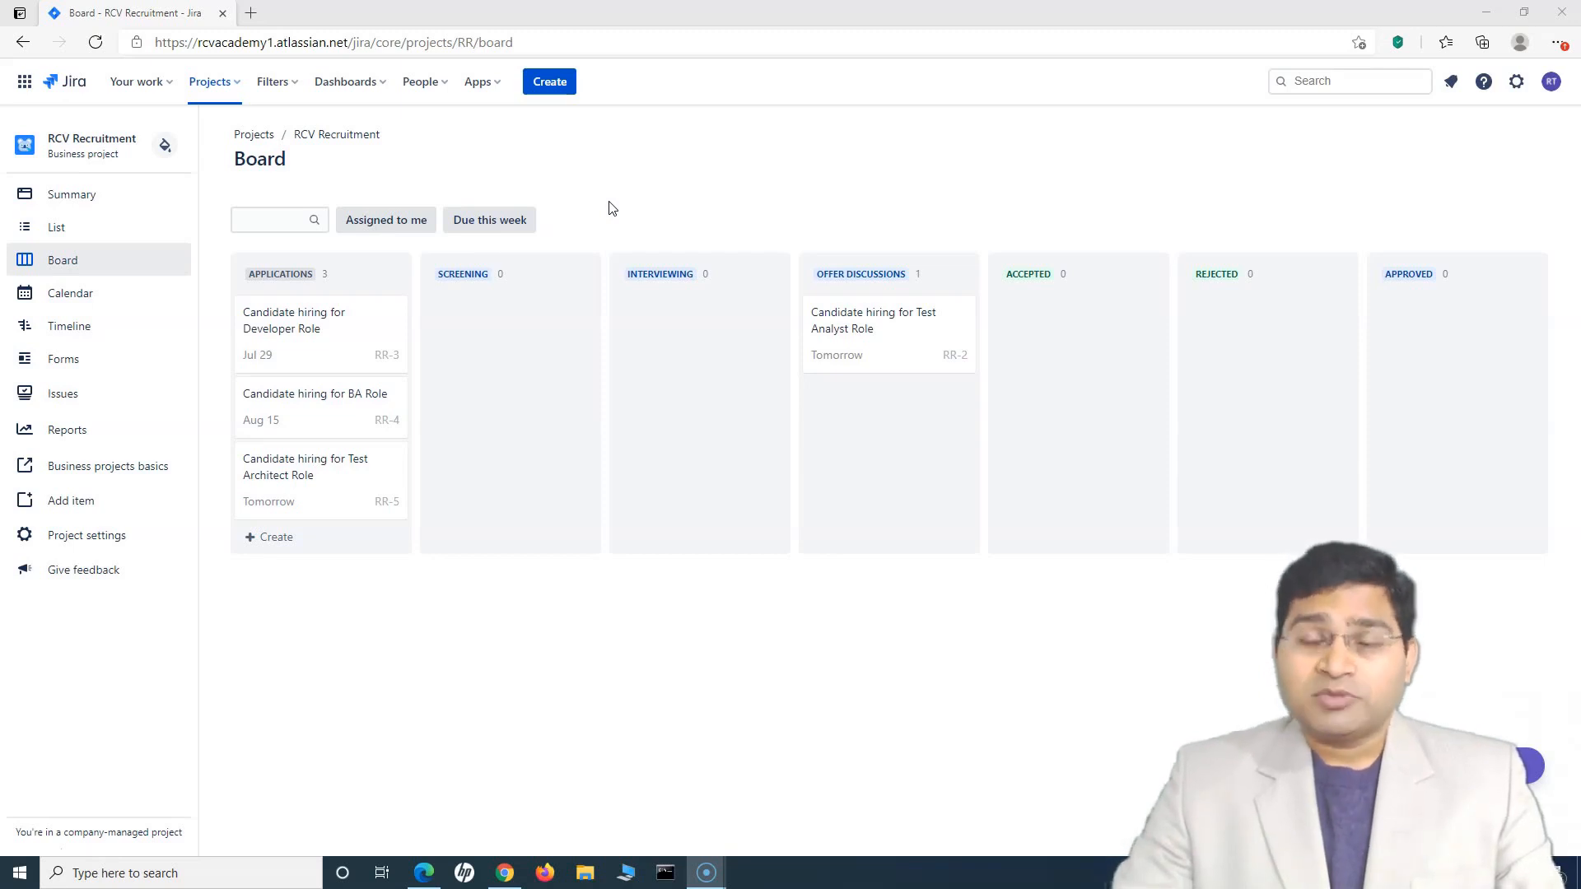
Open the RCV Recruitment form builder, read the 'Here's how Forms work' overview, then close it
{"action": "left_click", "coordinate": [600, 199]}
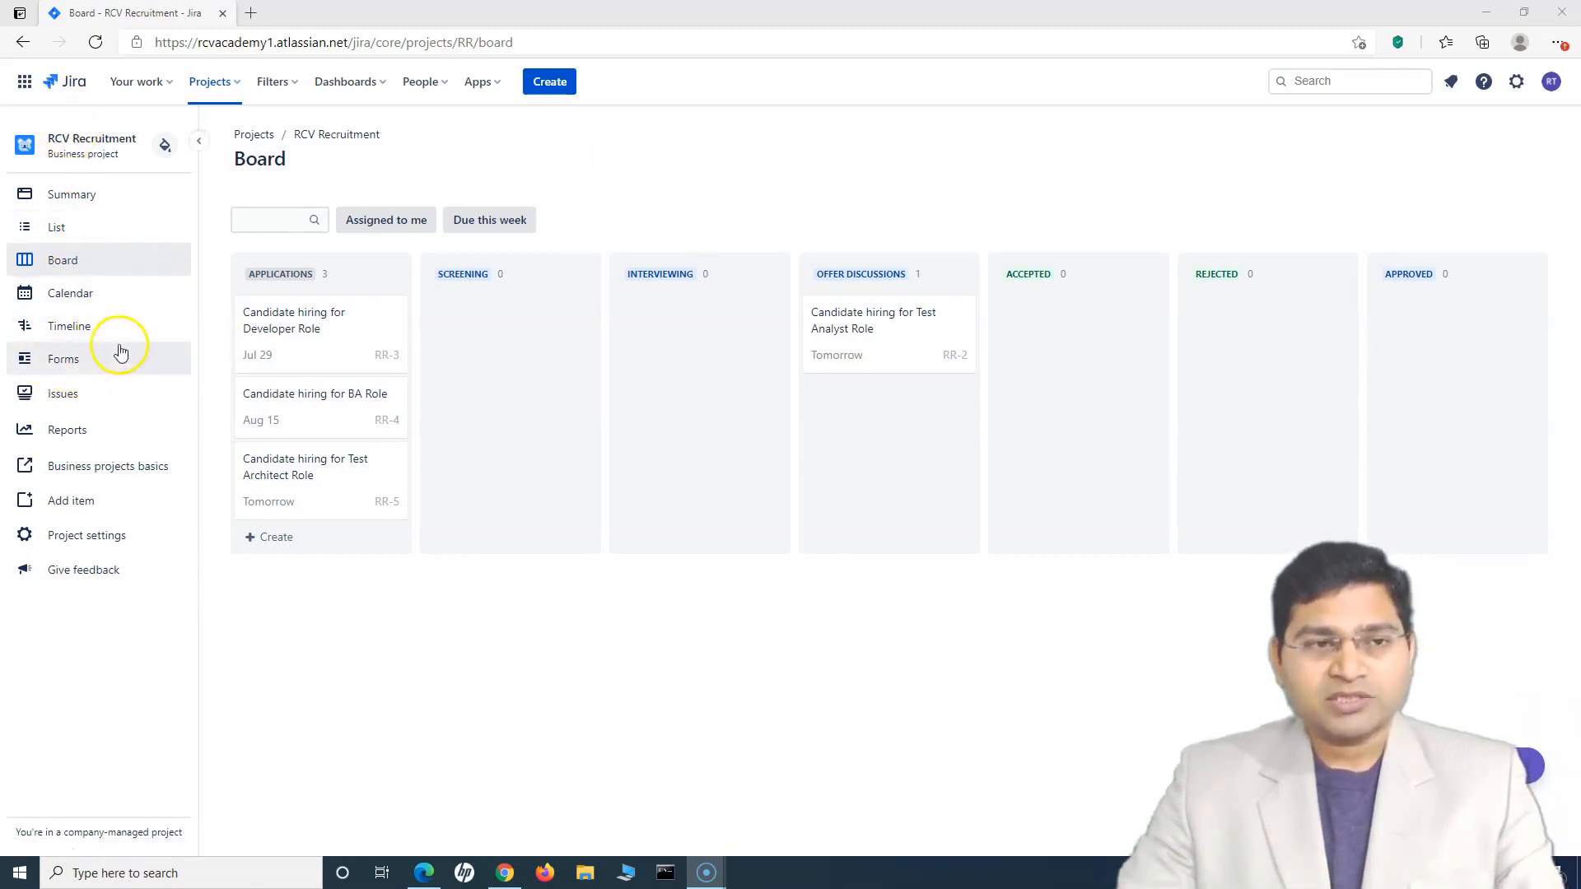
{"action": "left_click", "coordinate": [67, 361]}
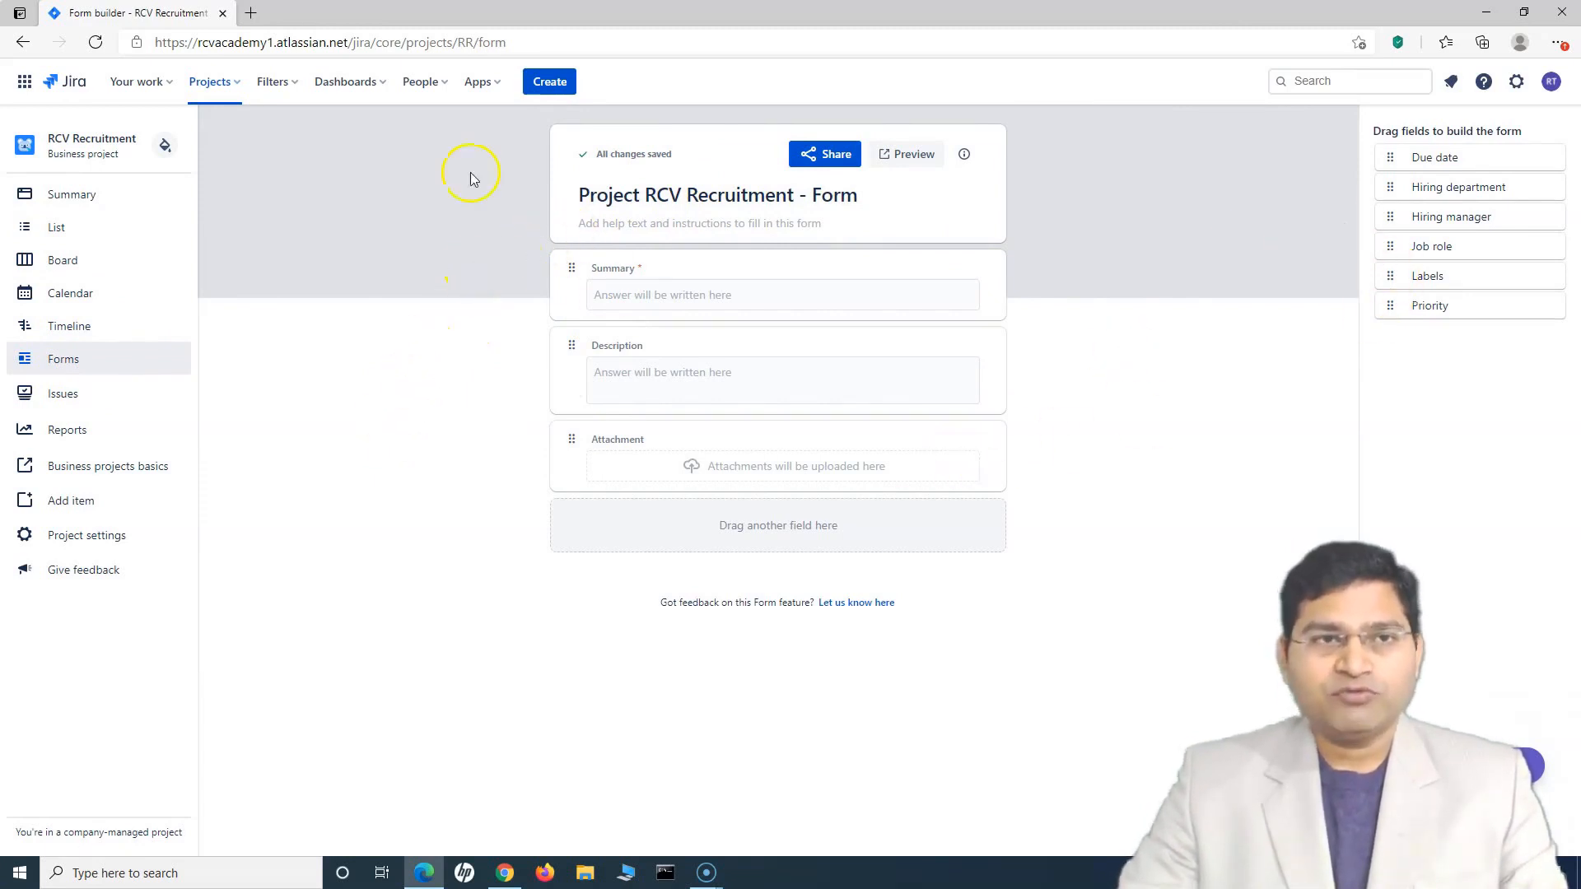
{"action": "left_click", "coordinate": [965, 162]}
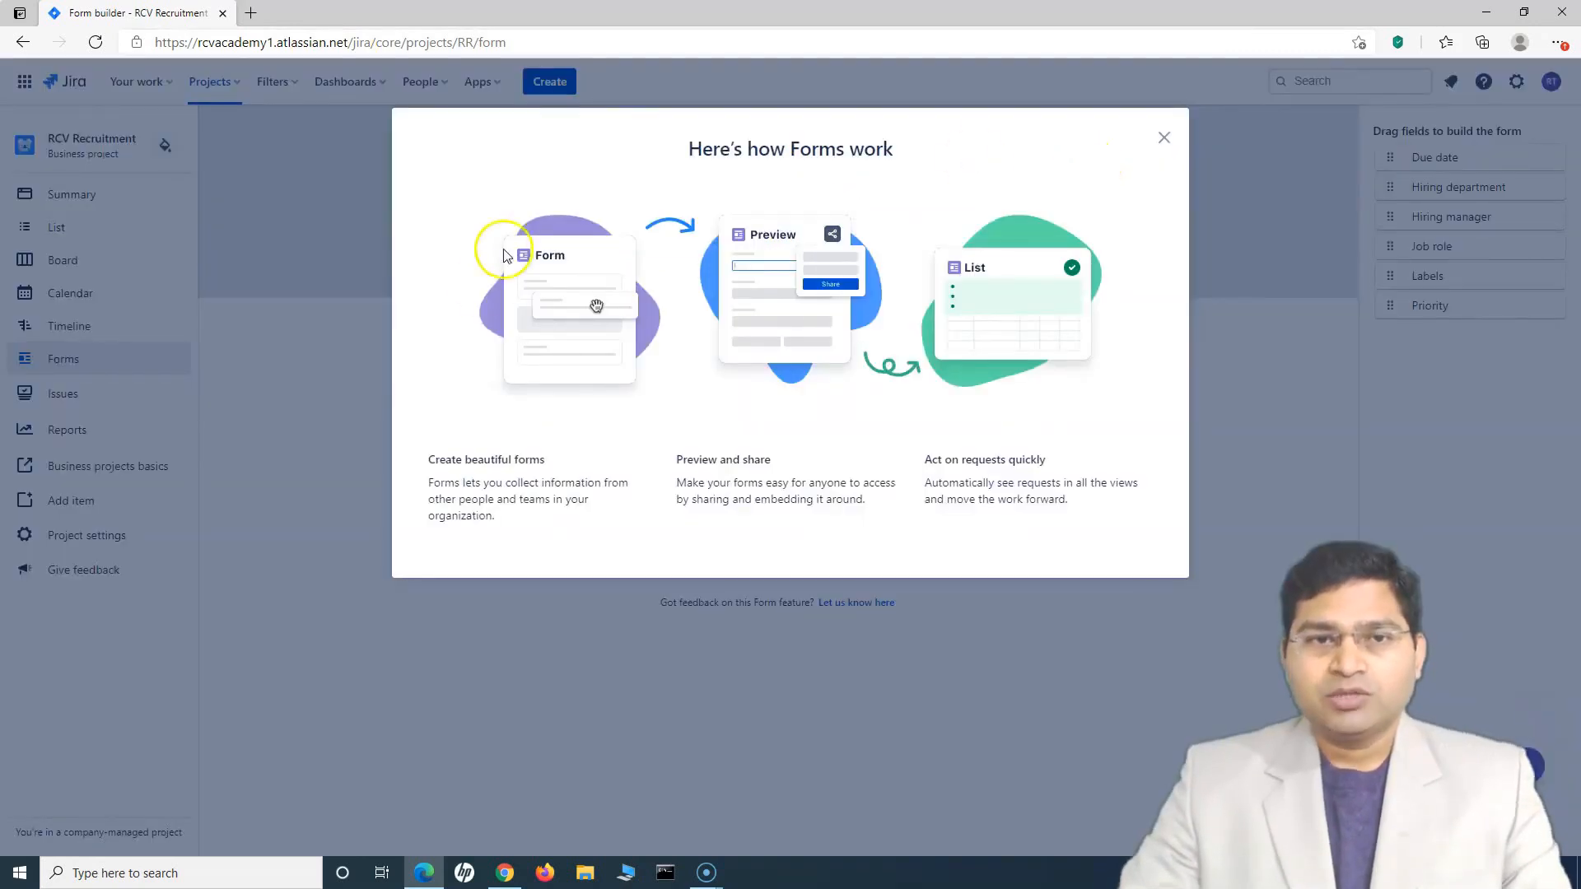
{"action": "left_click_drag", "start_coordinate": [690, 149], "coordinate": [903, 151]}
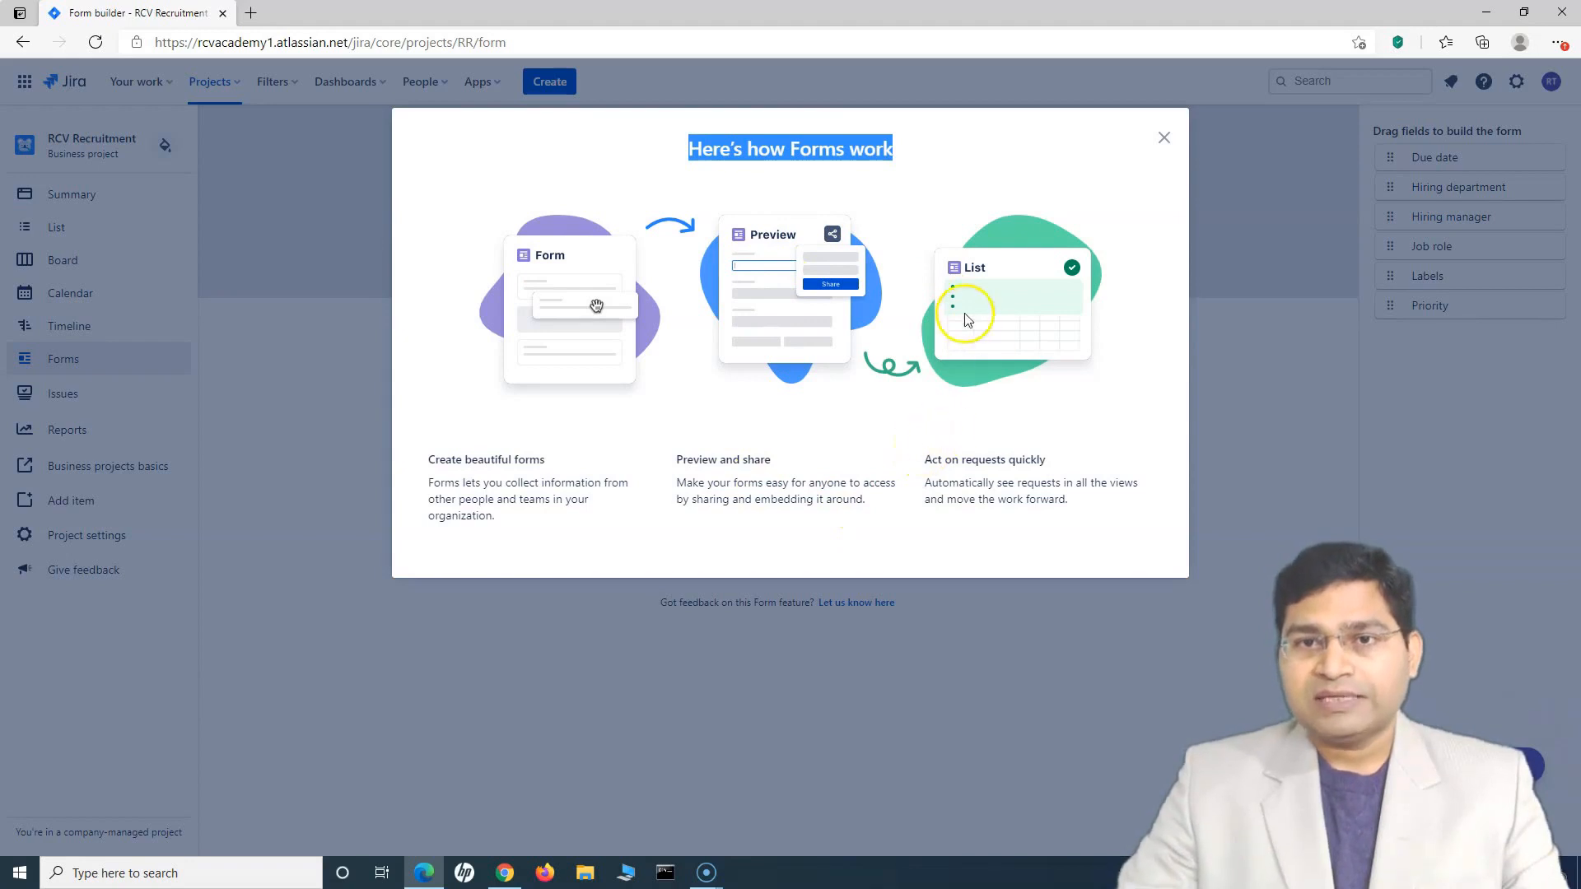
{"action": "left_click_drag", "start_coordinate": [972, 459], "coordinate": [1046, 493]}
{"action": "left_click", "coordinate": [1047, 494]}
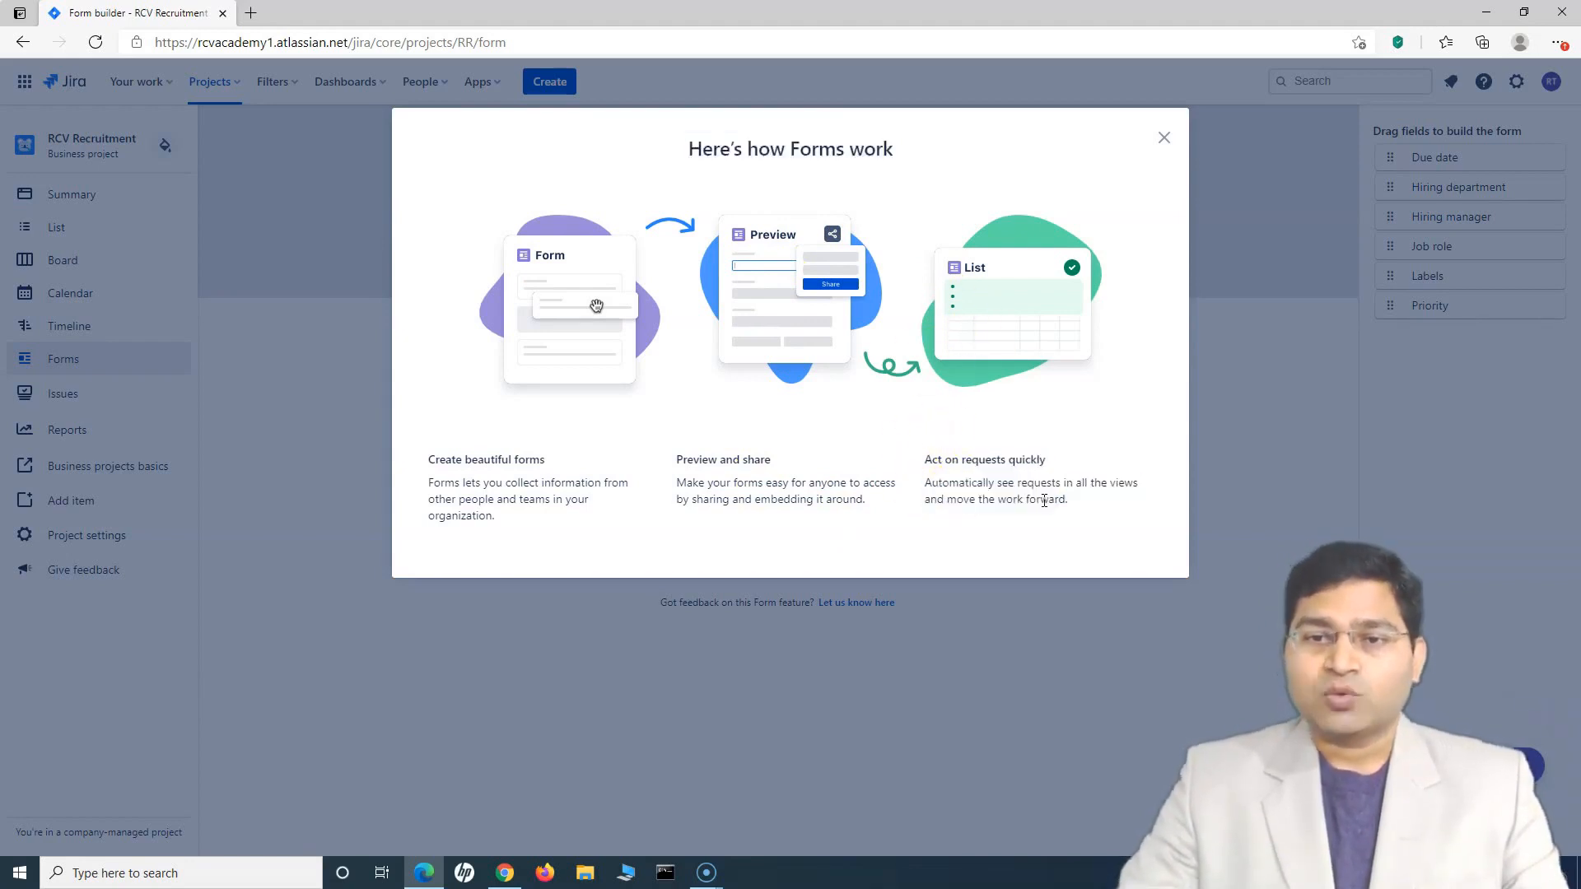
{"action": "left_click", "coordinate": [1165, 138]}
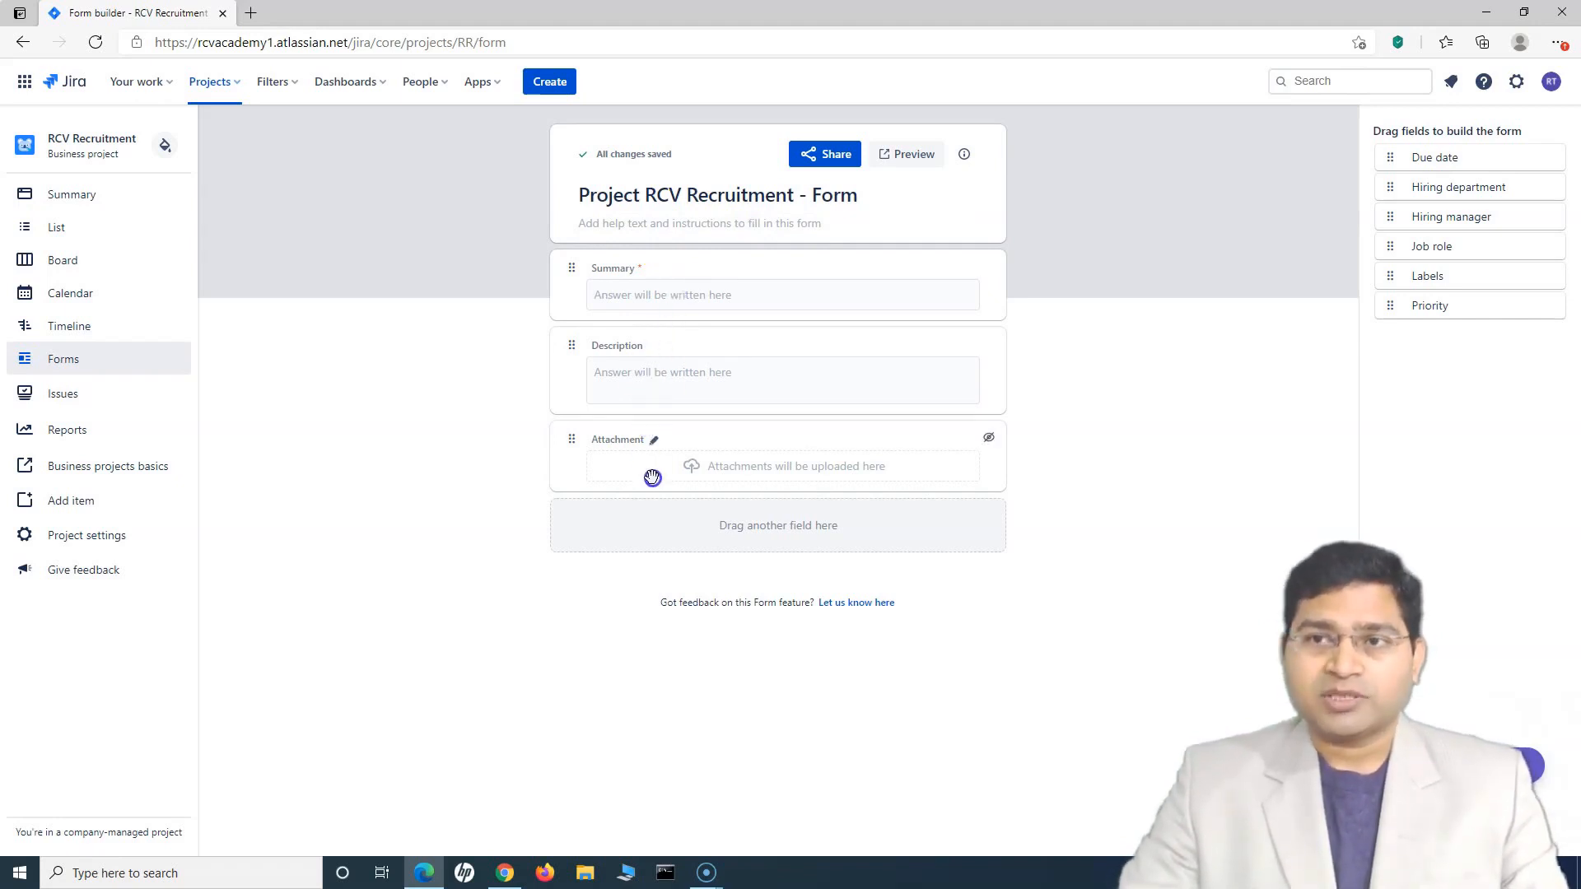
Add Hiring department, Hiring manager, Job role, Due date and Priority fields, placing Priority above Job role
{"action": "left_click_drag", "start_coordinate": [1441, 188], "coordinate": [638, 340]}
{"action": "left_click_drag", "start_coordinate": [1500, 185], "coordinate": [1015, 343]}
{"action": "left_click_drag", "start_coordinate": [1447, 186], "coordinate": [609, 346]}
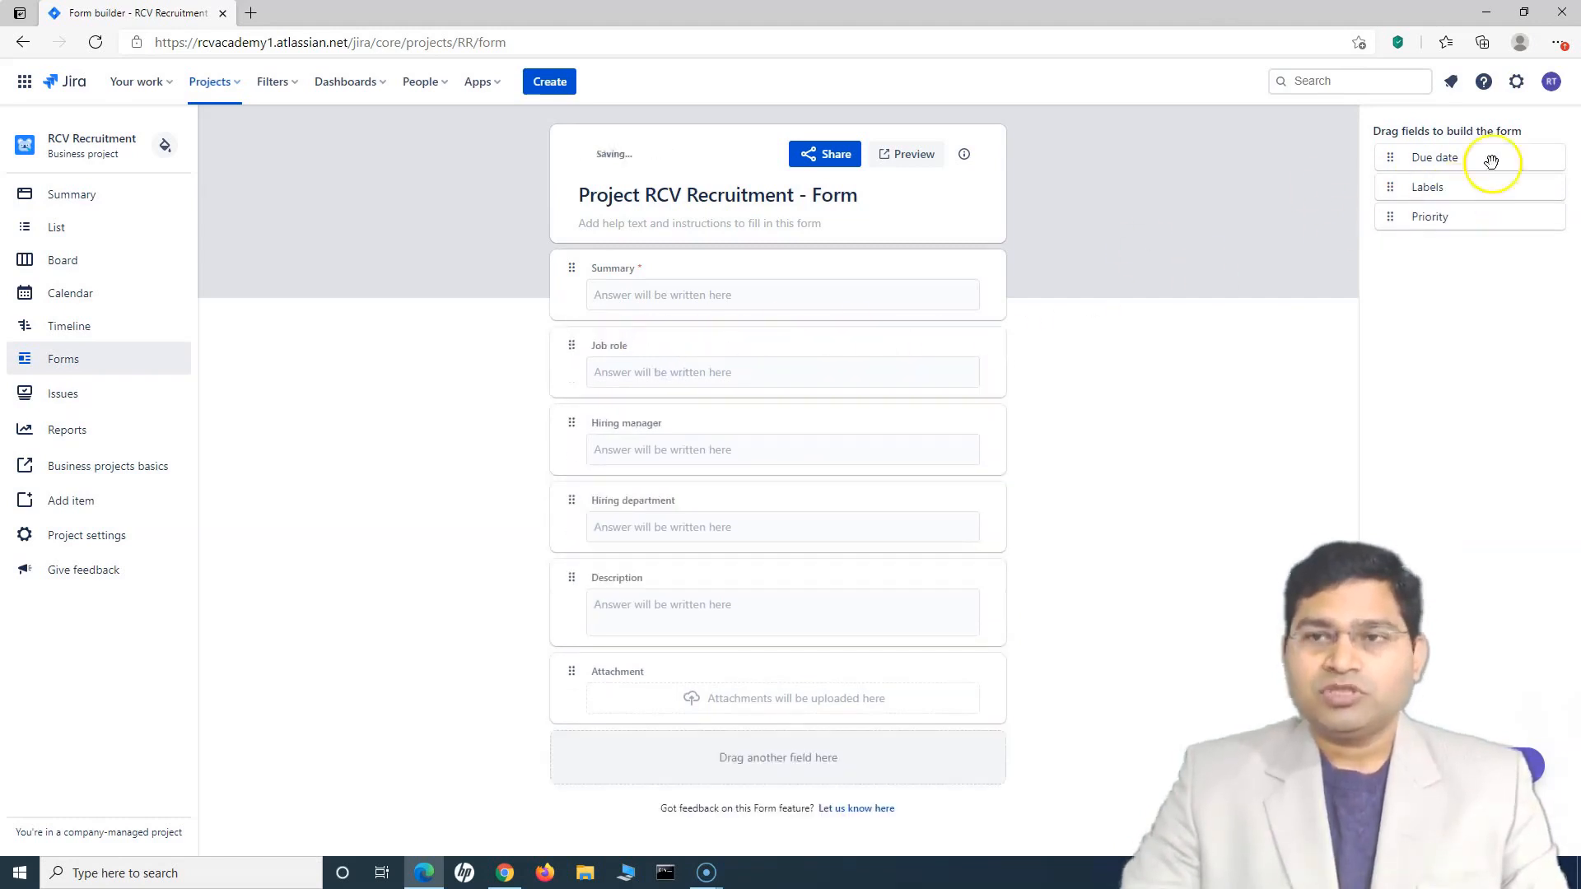
{"action": "left_click_drag", "start_coordinate": [1462, 157], "coordinate": [723, 586]}
{"action": "scroll", "coordinate": [654, 330], "scroll_direction": "down", "scroll_amount": 1}
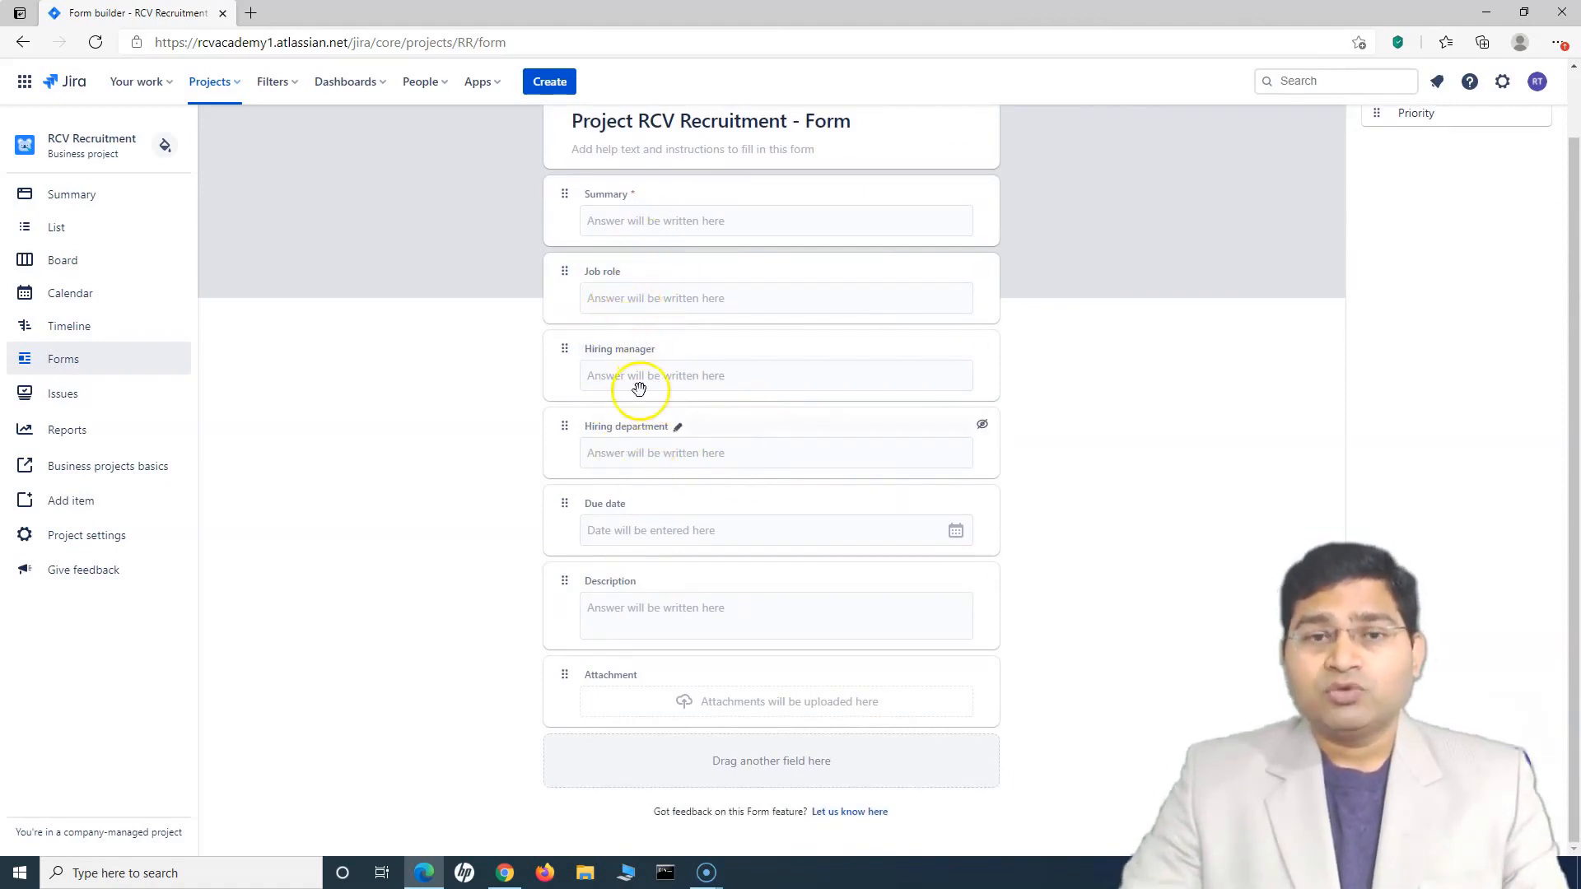
{"action": "scroll", "coordinate": [823, 577], "scroll_direction": "up", "scroll_amount": 1}
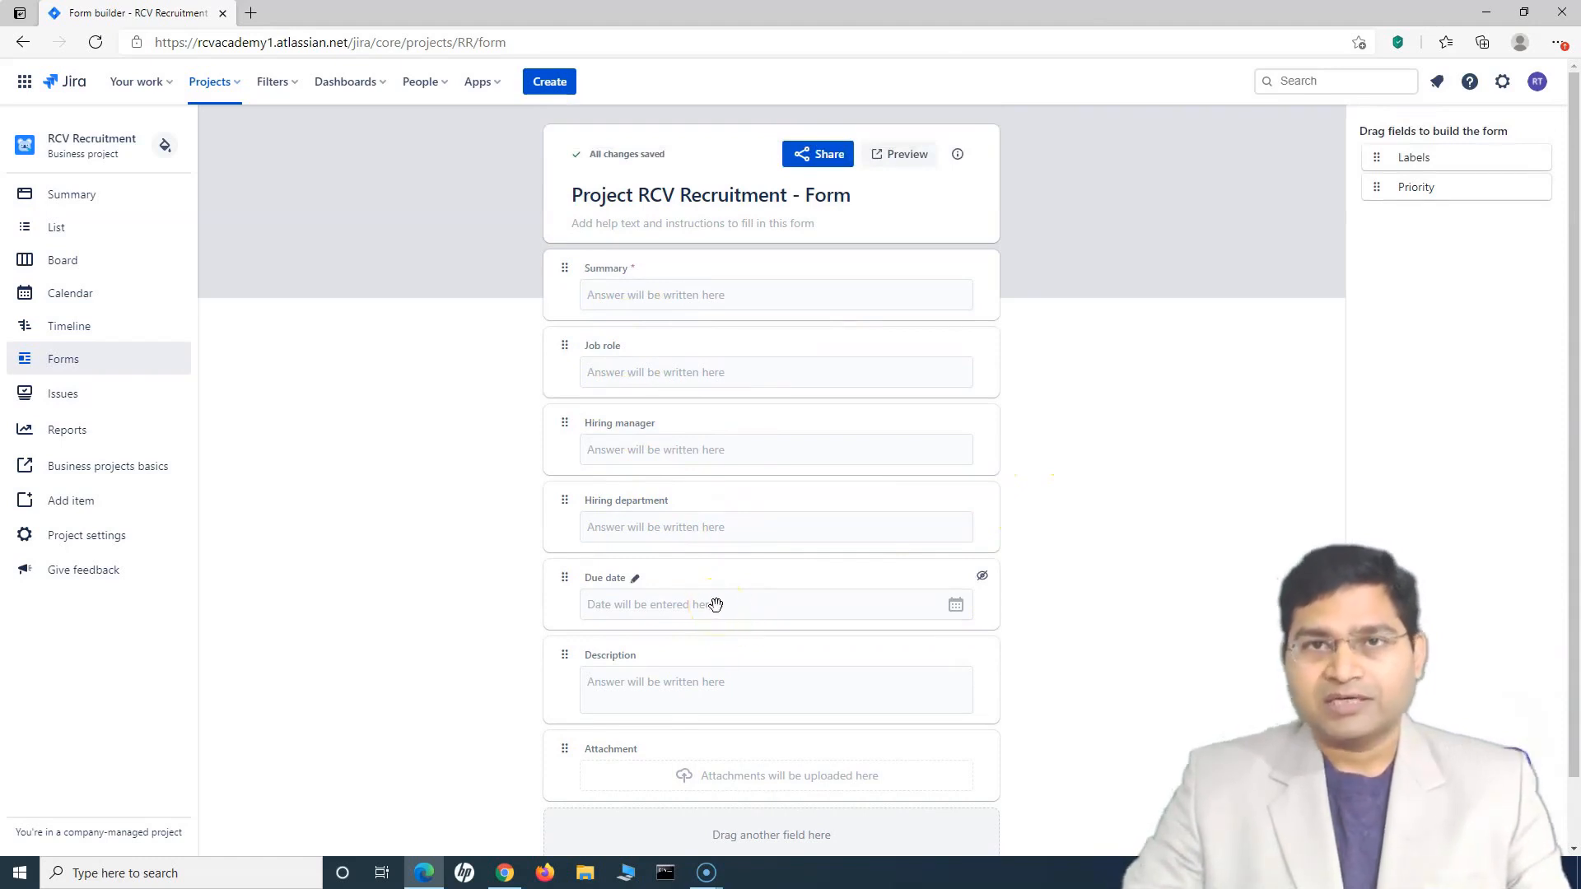
{"action": "left_click_drag", "start_coordinate": [1421, 194], "coordinate": [651, 361]}
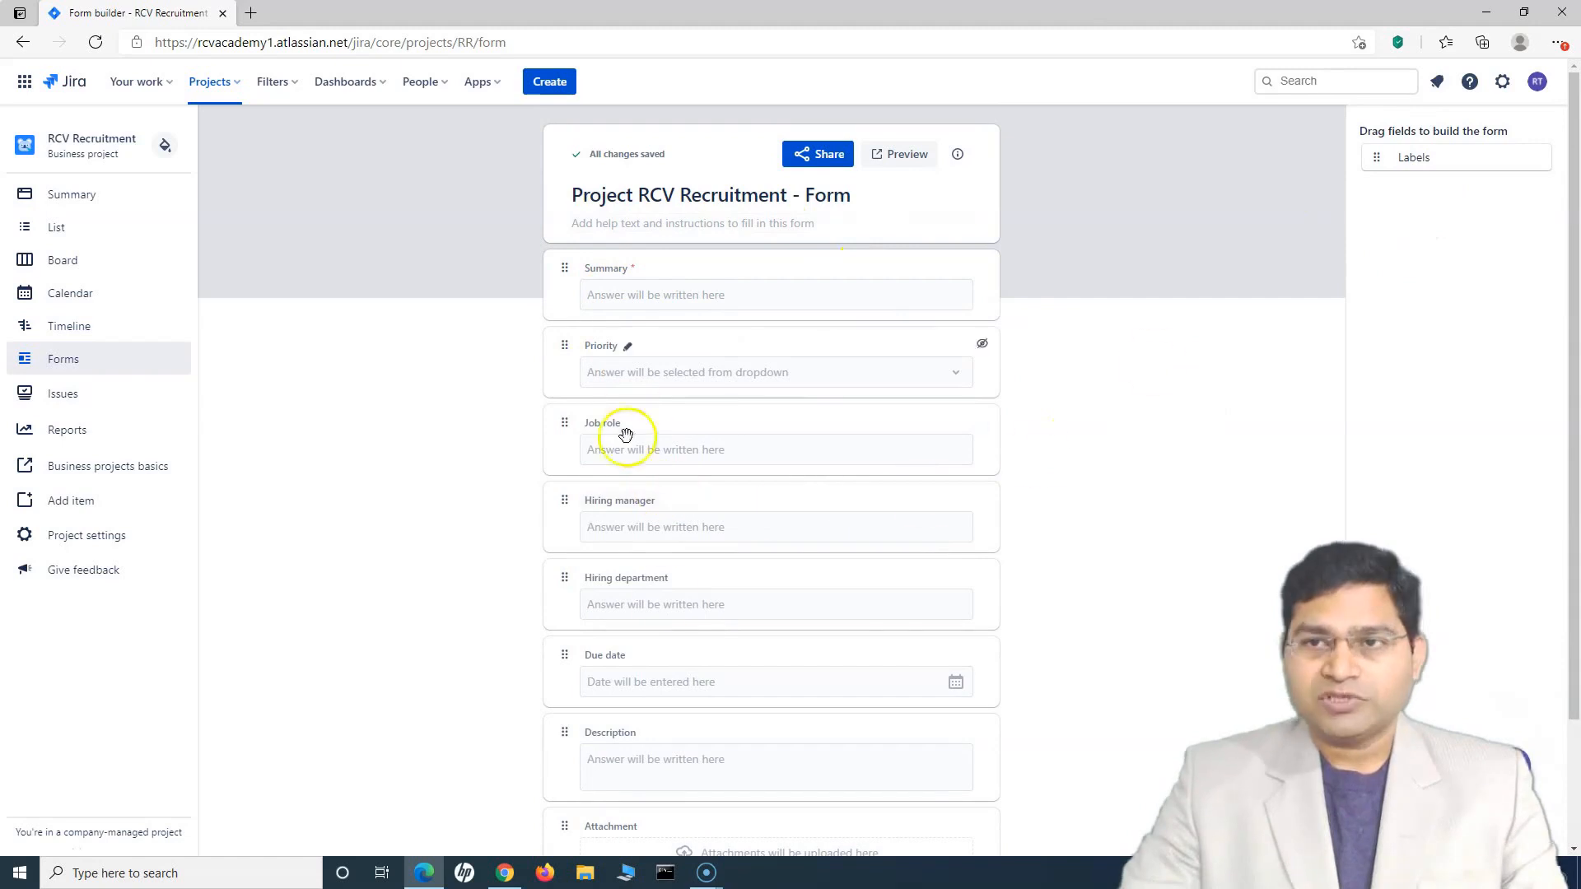
{"action": "scroll", "coordinate": [585, 536], "scroll_direction": "down", "scroll_amount": 3}
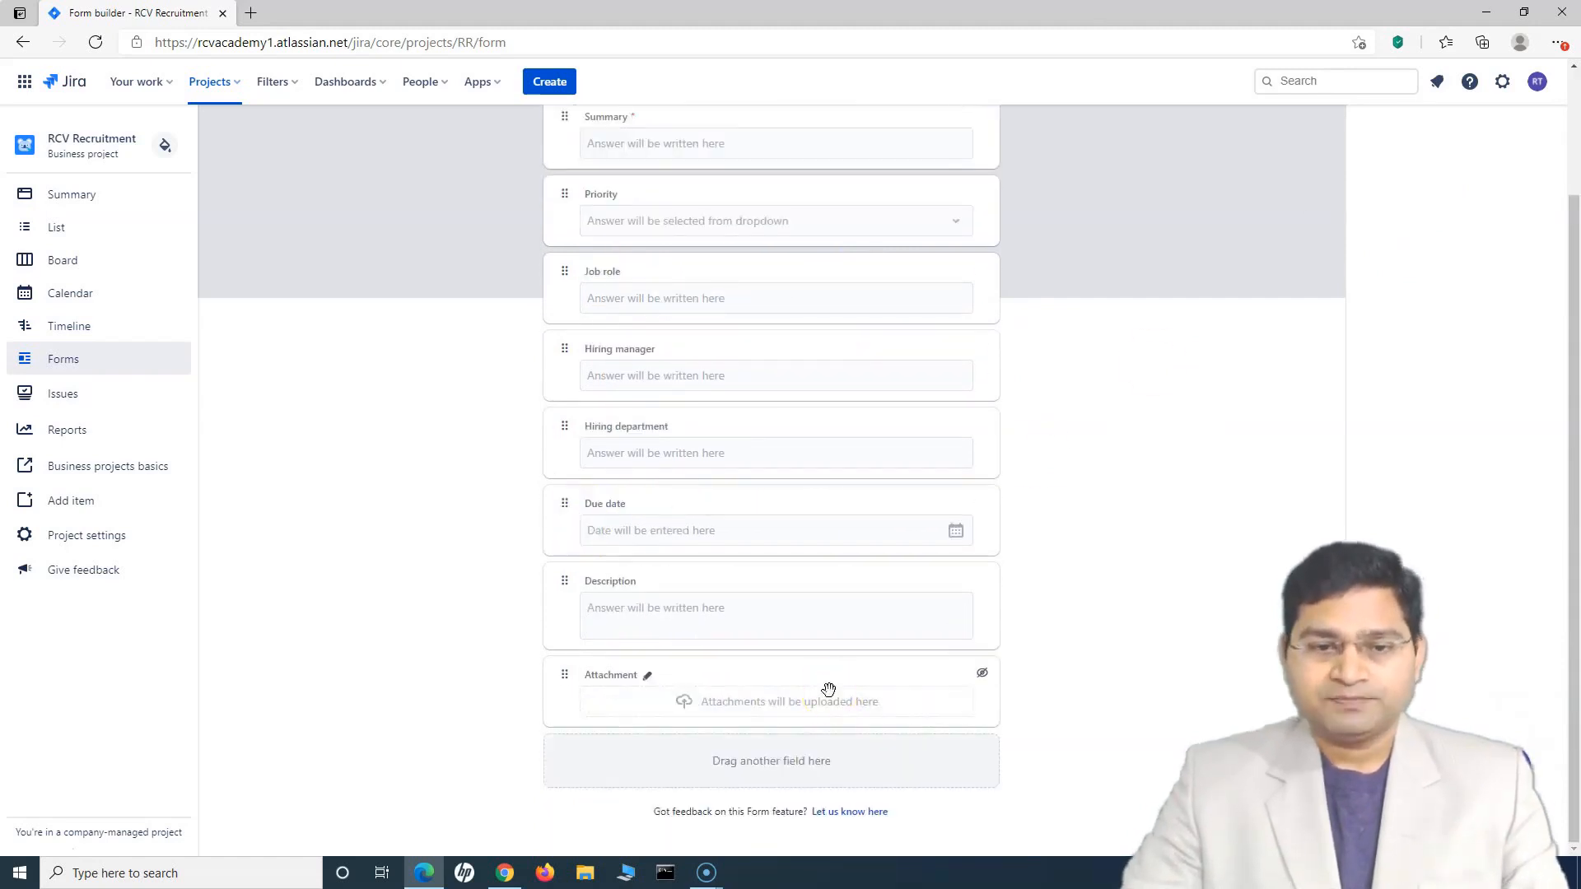
{"action": "scroll", "coordinate": [828, 688], "scroll_direction": "up", "scroll_amount": 3}
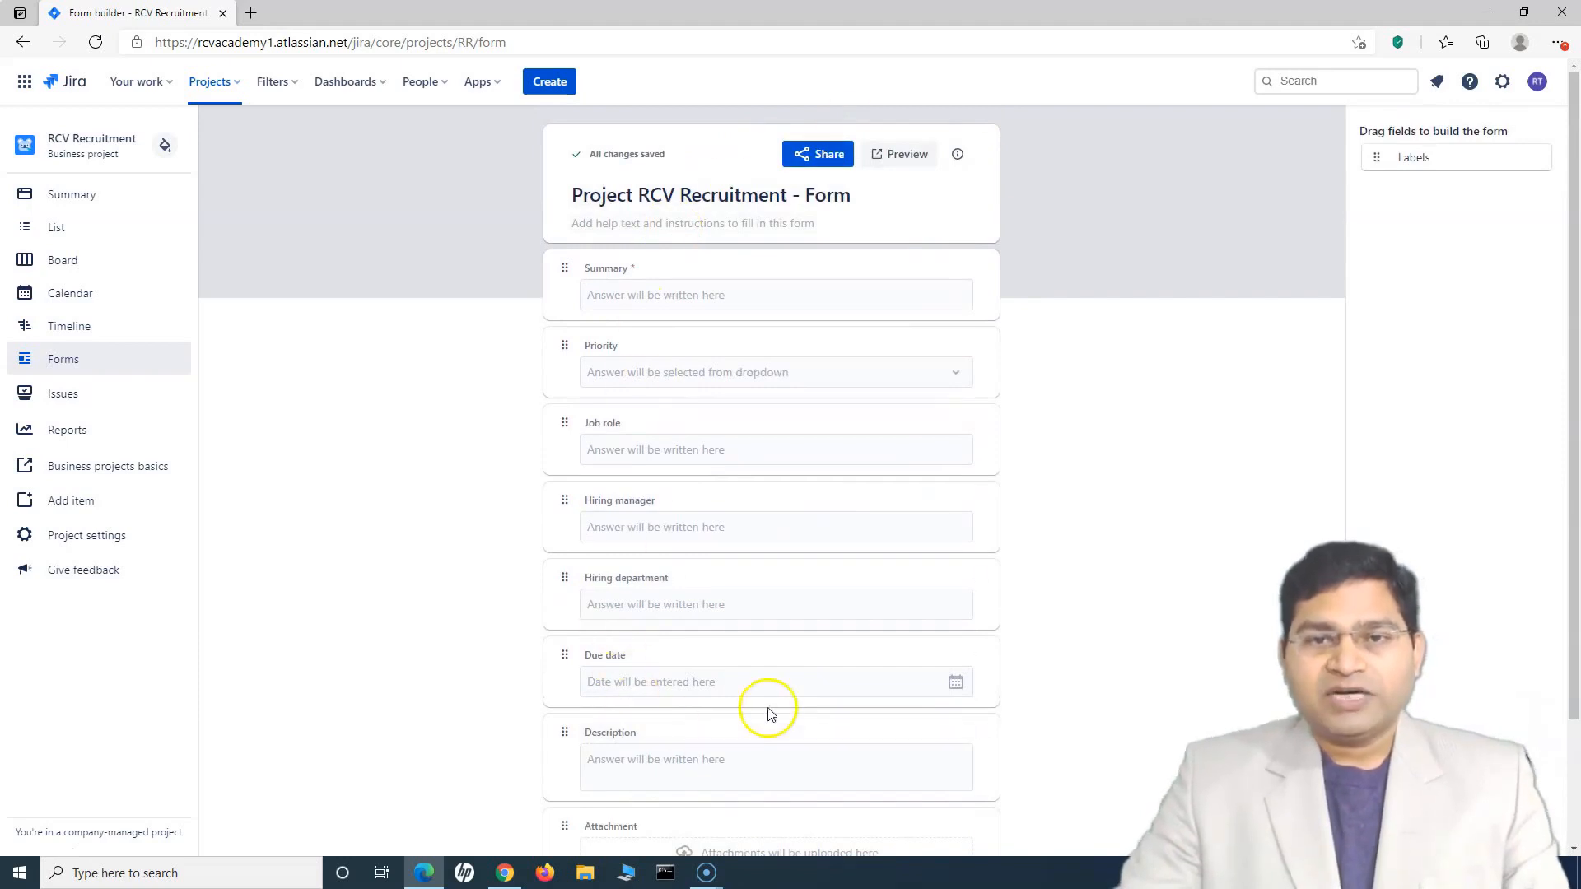
{"action": "mouse_move", "coordinate": [620, 353]}
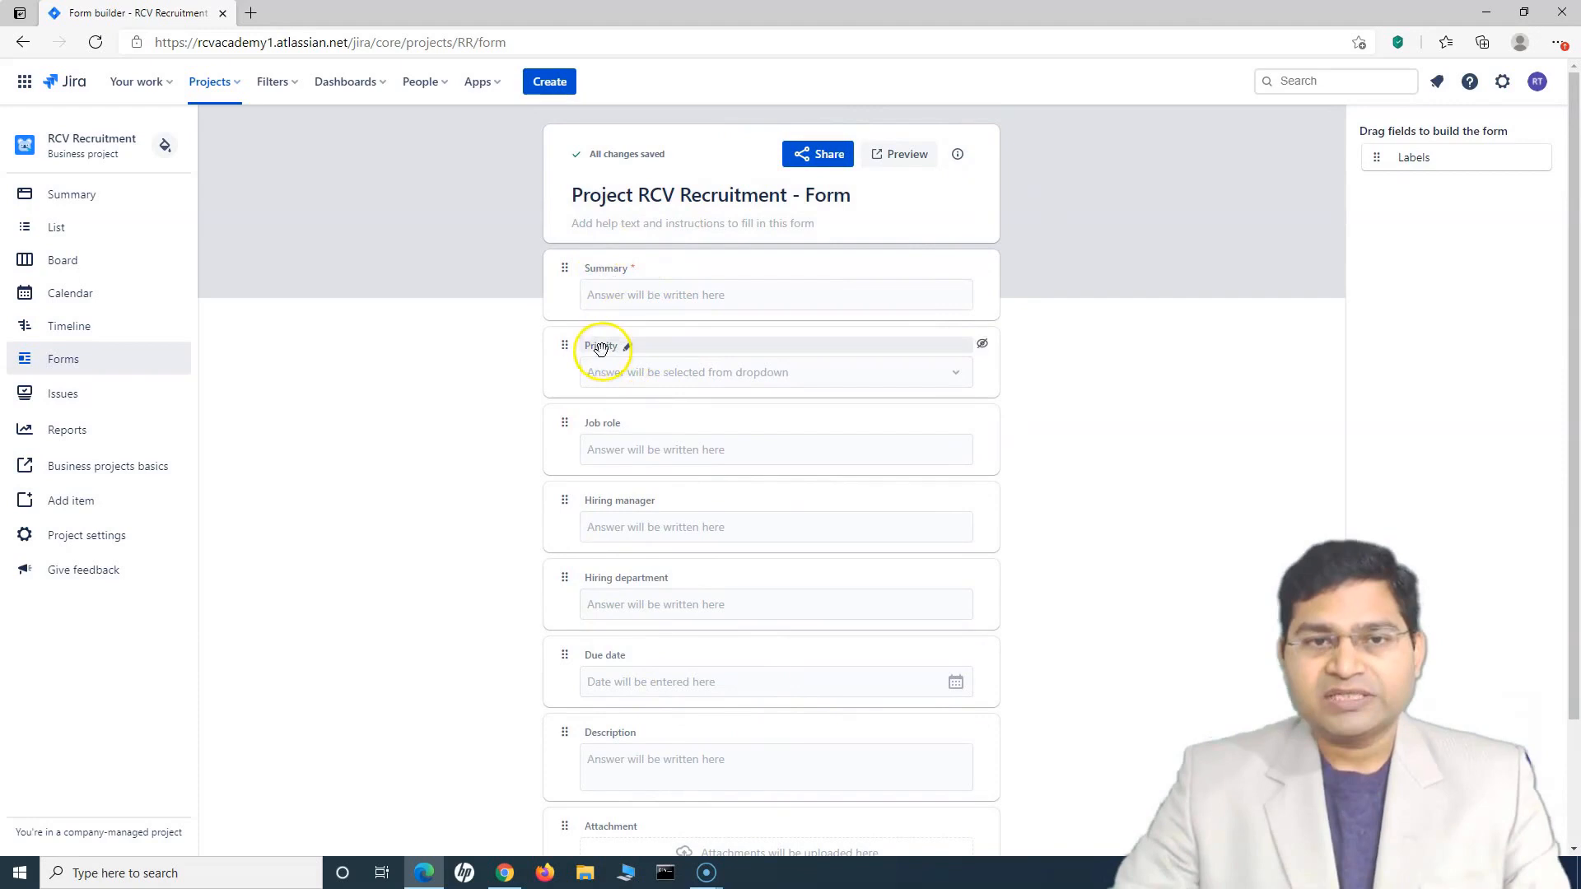
Try hiding Summary and Priority, restore Priority, then drag it below Job role
{"action": "left_click", "coordinate": [645, 270]}
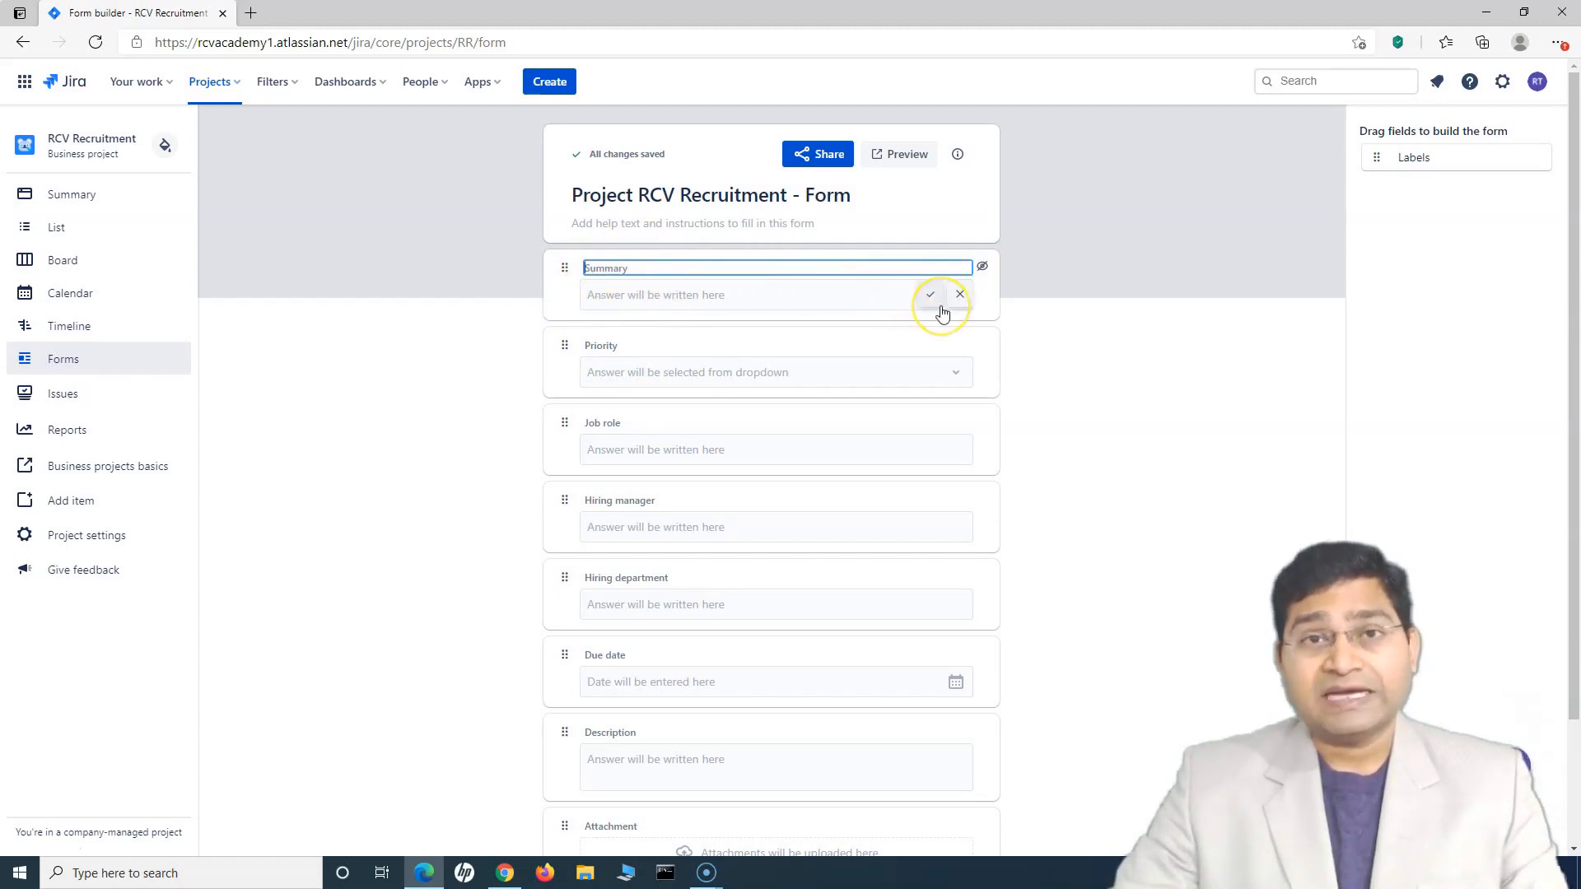
{"action": "left_click", "coordinate": [984, 272]}
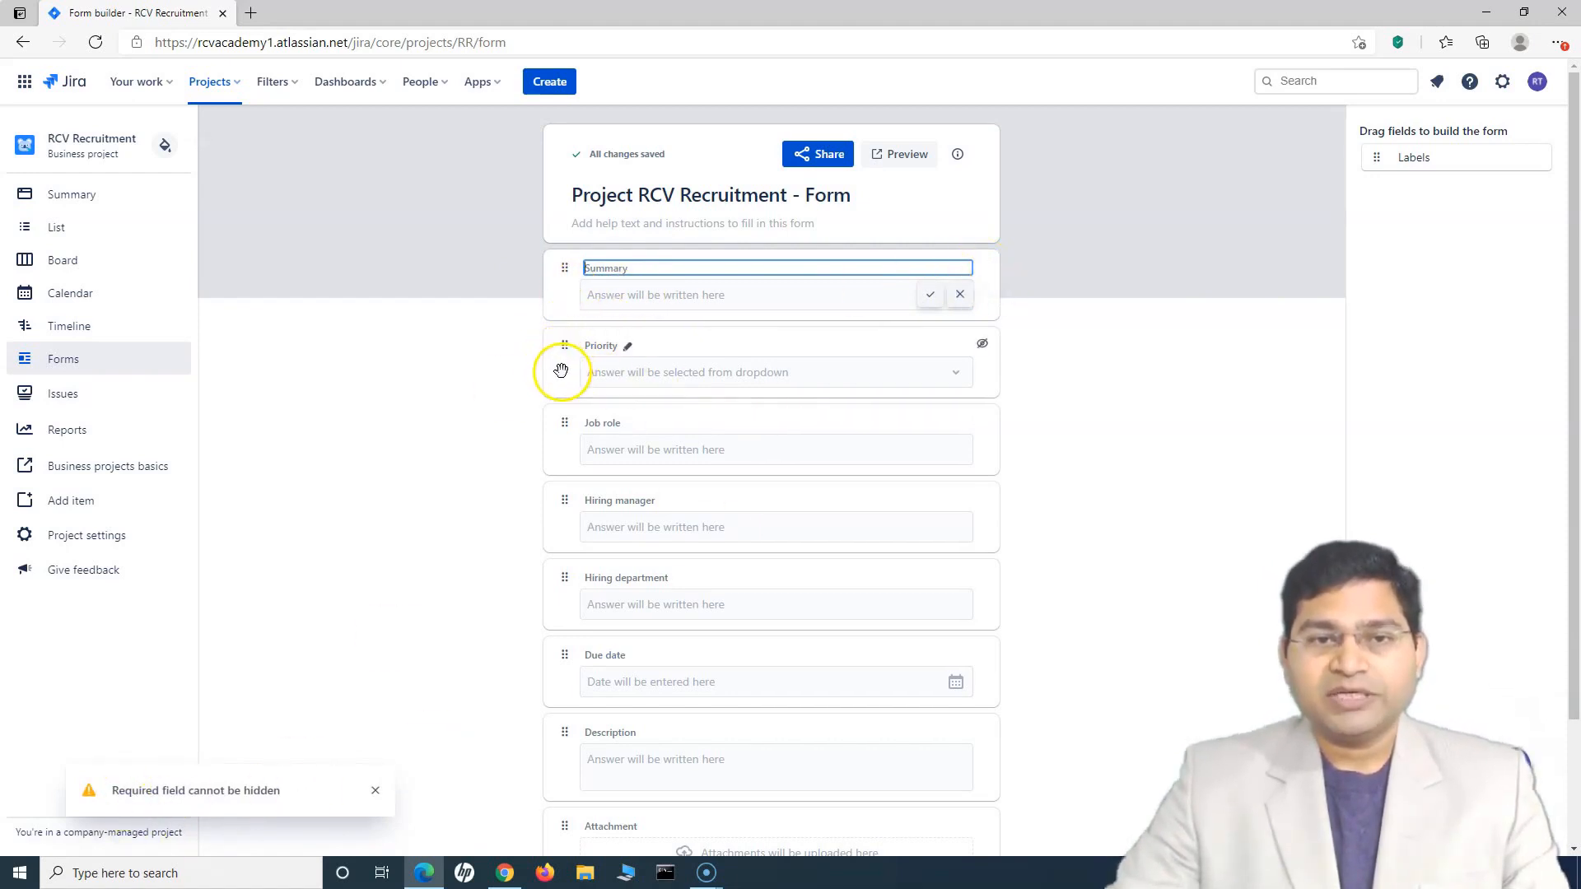
{"action": "left_click", "coordinate": [982, 344]}
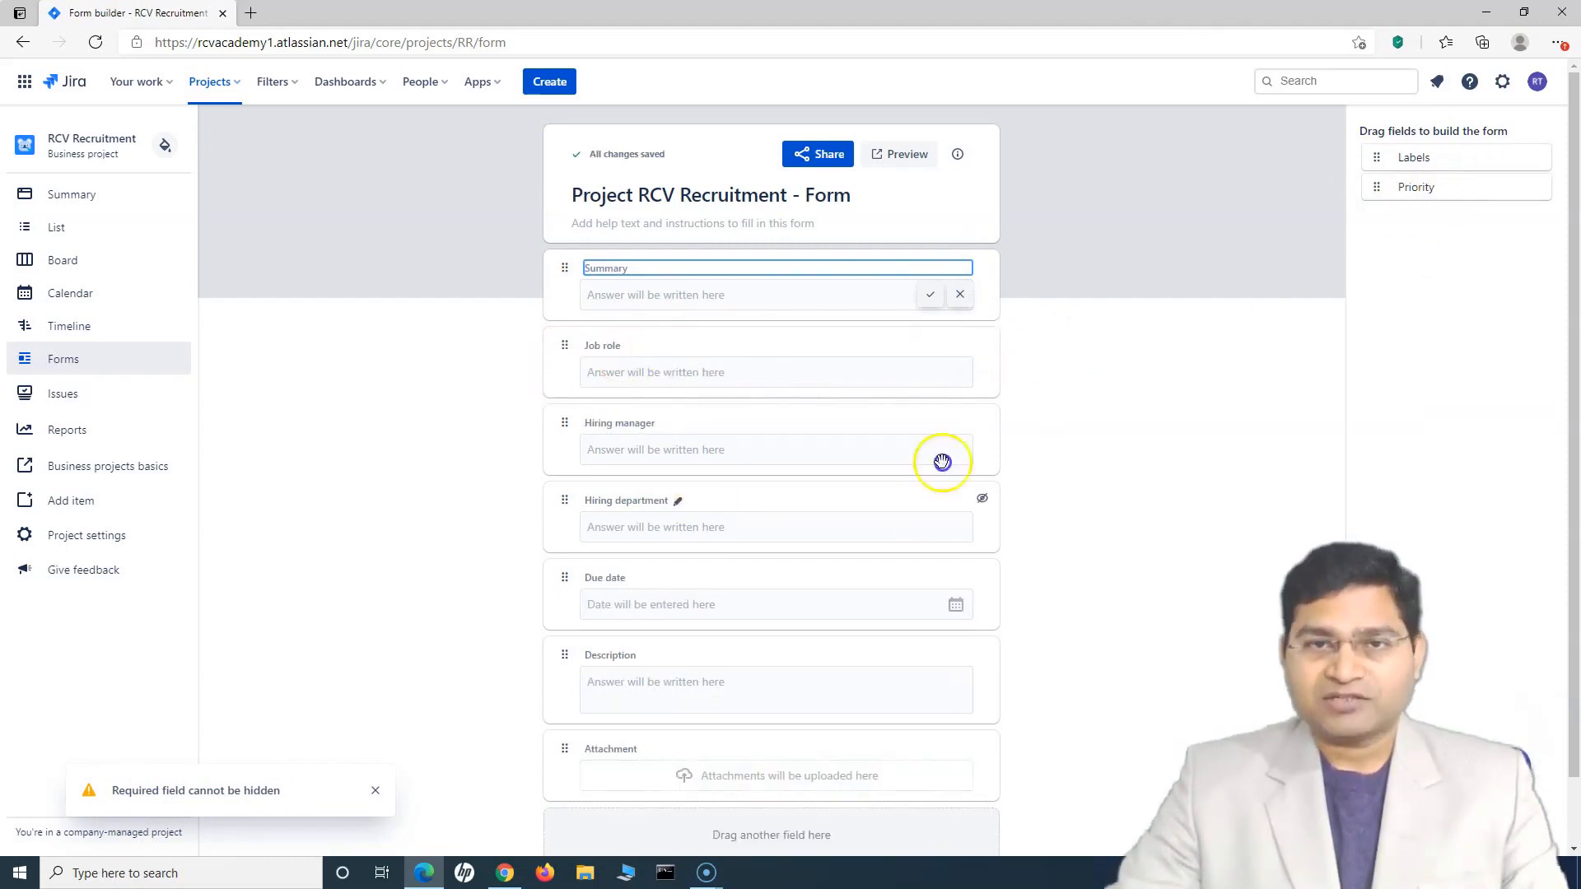
{"action": "left_click_drag", "start_coordinate": [1431, 182], "coordinate": [702, 371]}
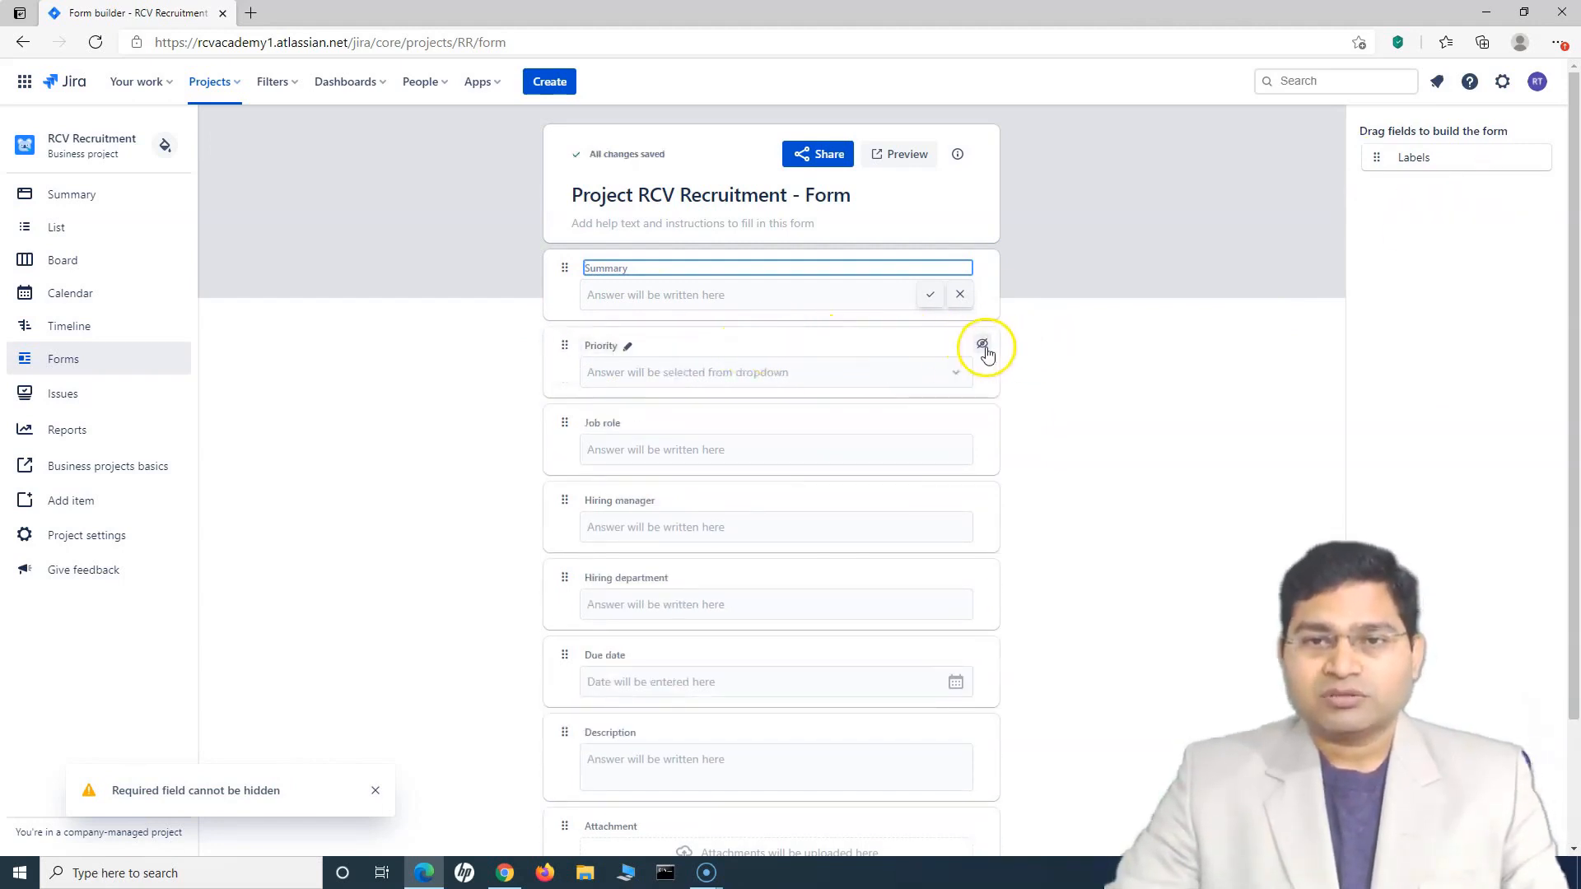
{"action": "left_click_drag", "start_coordinate": [564, 356], "coordinate": [723, 403]}
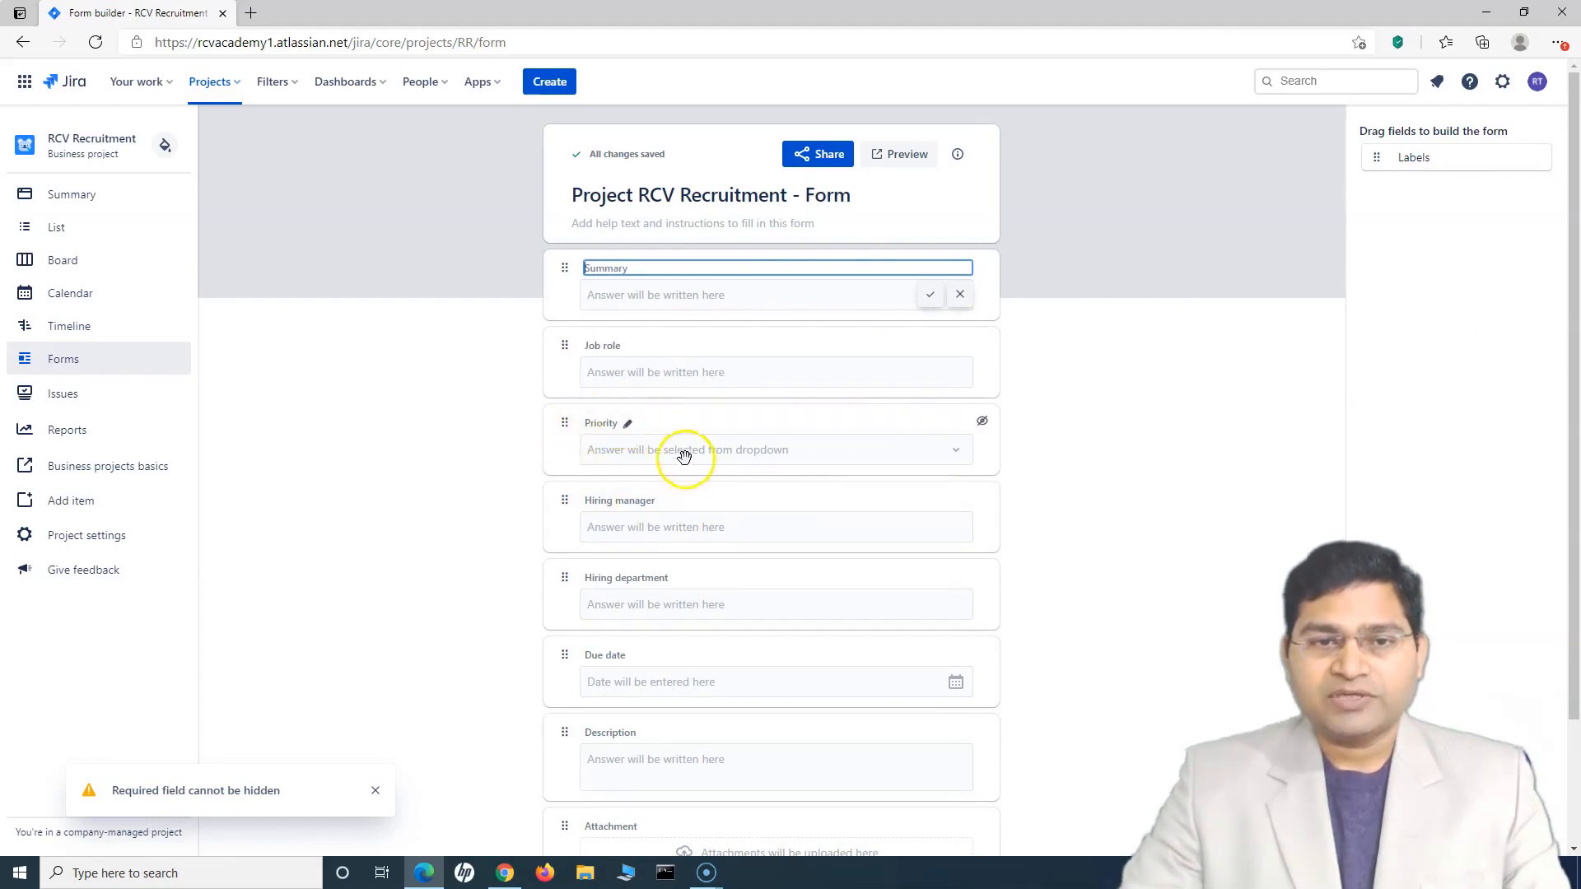
{"action": "mouse_move", "coordinate": [565, 425]}
{"action": "left_mouse_down"}
{"action": "mouse_move", "coordinate": [557, 547]}
{"action": "mouse_move", "coordinate": [555, 427]}
{"action": "left_mouse_up"}
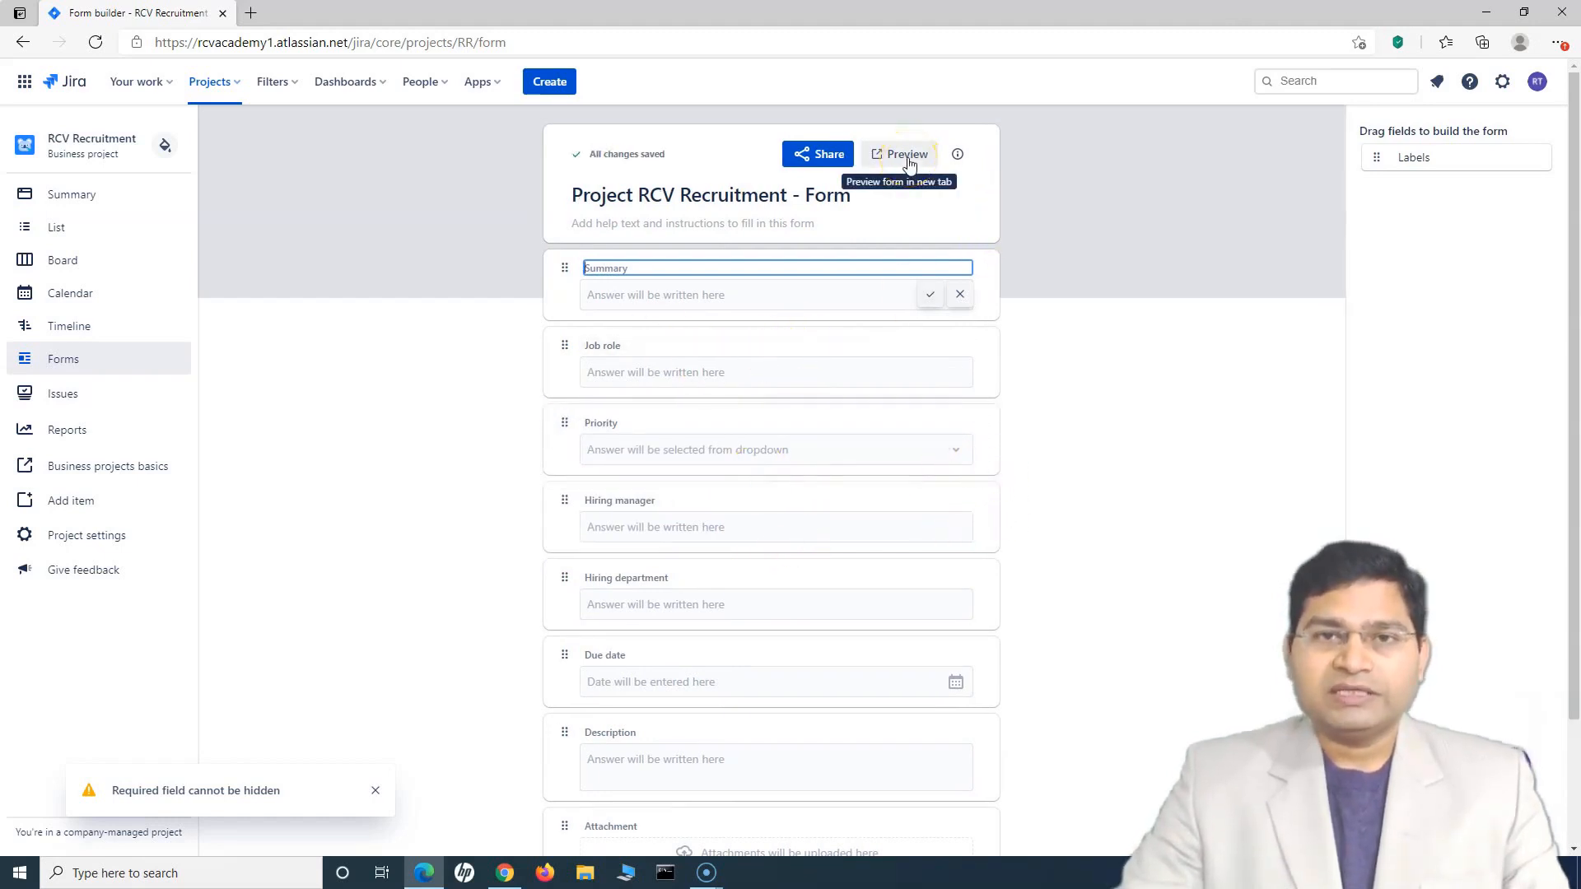
Preview the form in a new tab, trying a field and the Priority dropdown, then go back
{"action": "left_click", "coordinate": [1136, 211]}
{"action": "left_click", "coordinate": [885, 157]}
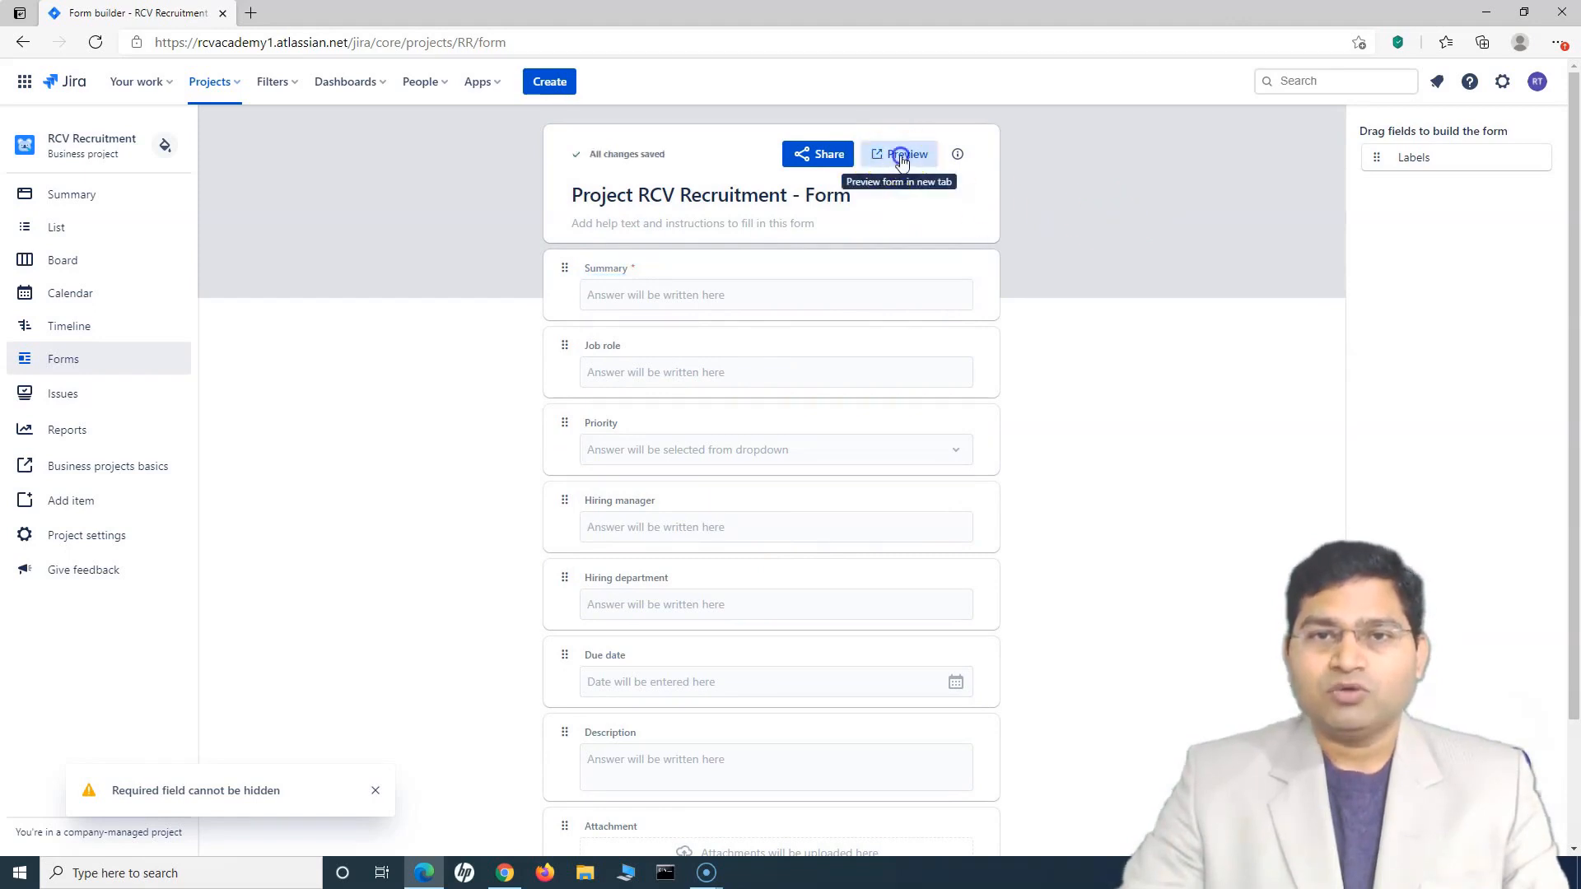
{"action": "left_click", "coordinate": [877, 647]}
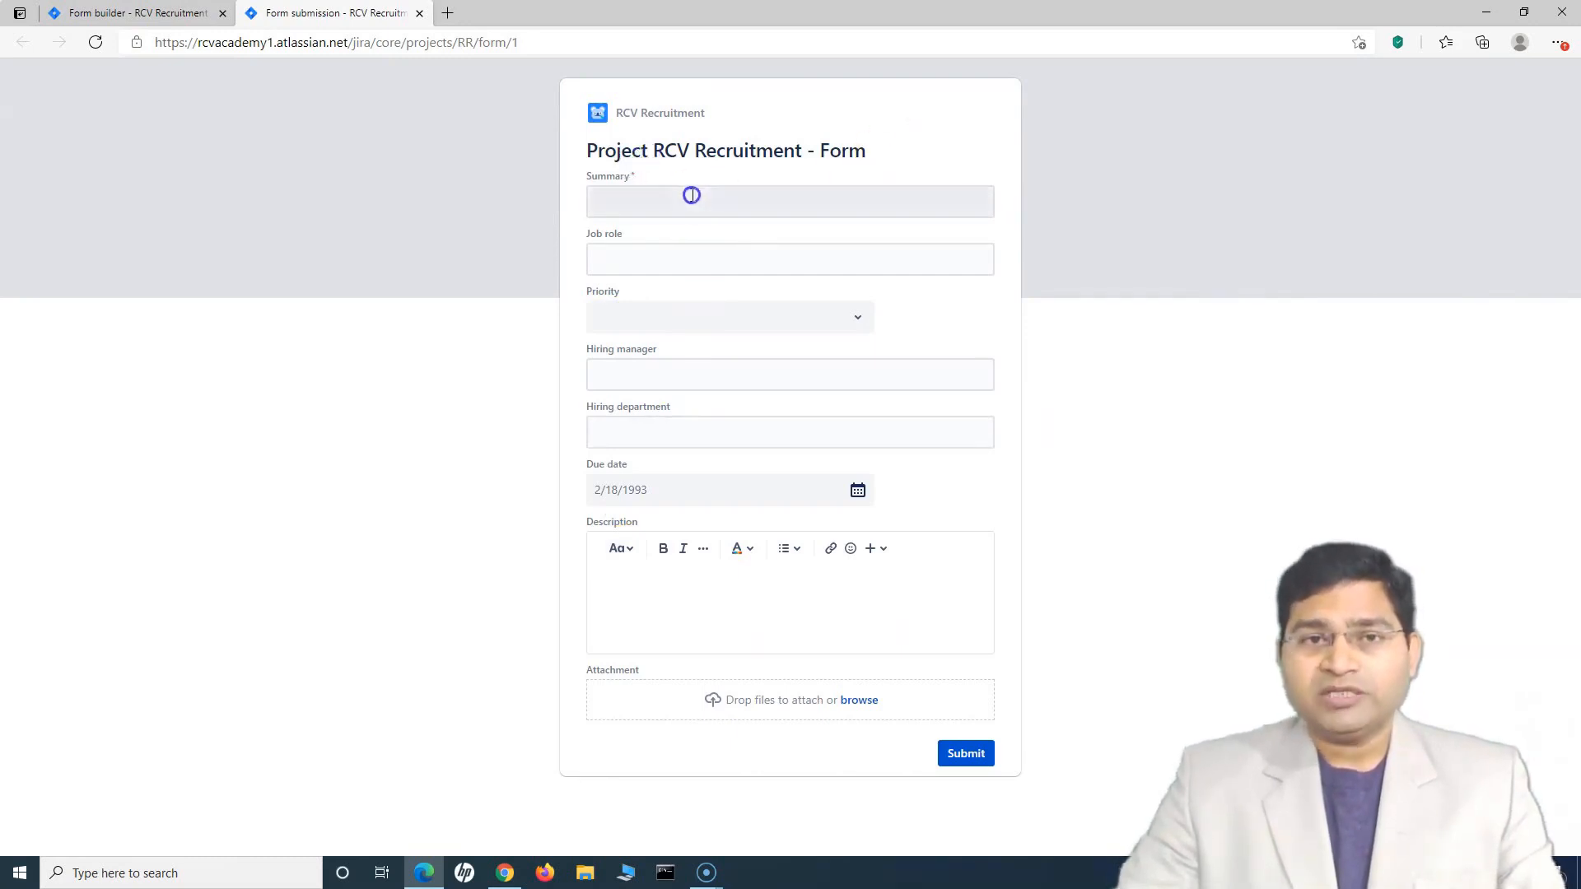
{"action": "left_click", "coordinate": [857, 321]}
{"action": "left_click", "coordinate": [855, 318]}
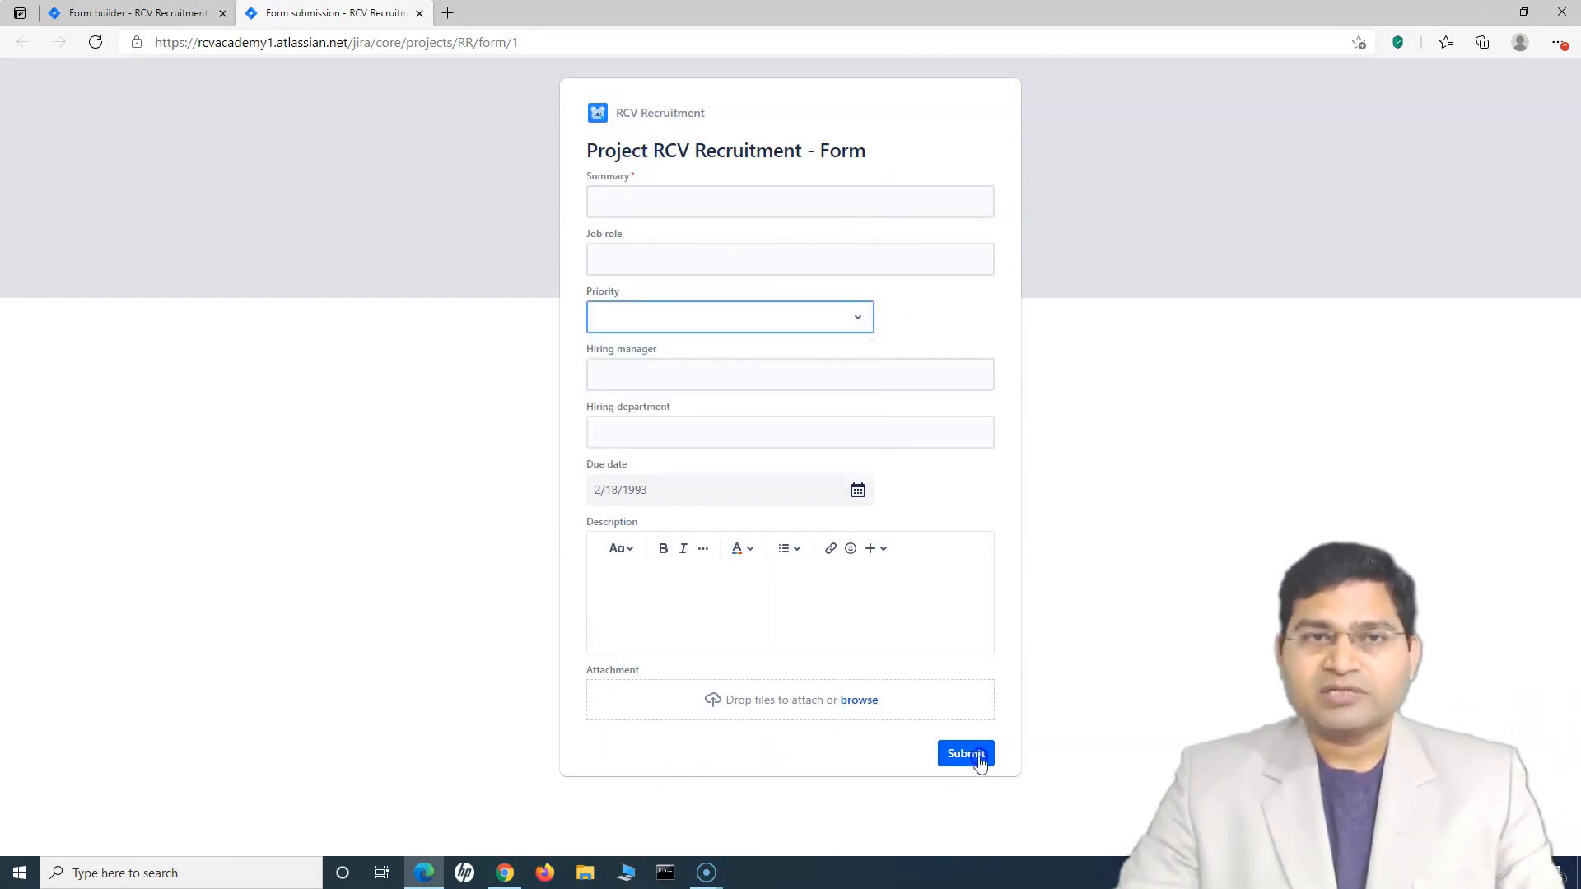
{"action": "left_click", "coordinate": [158, 12]}
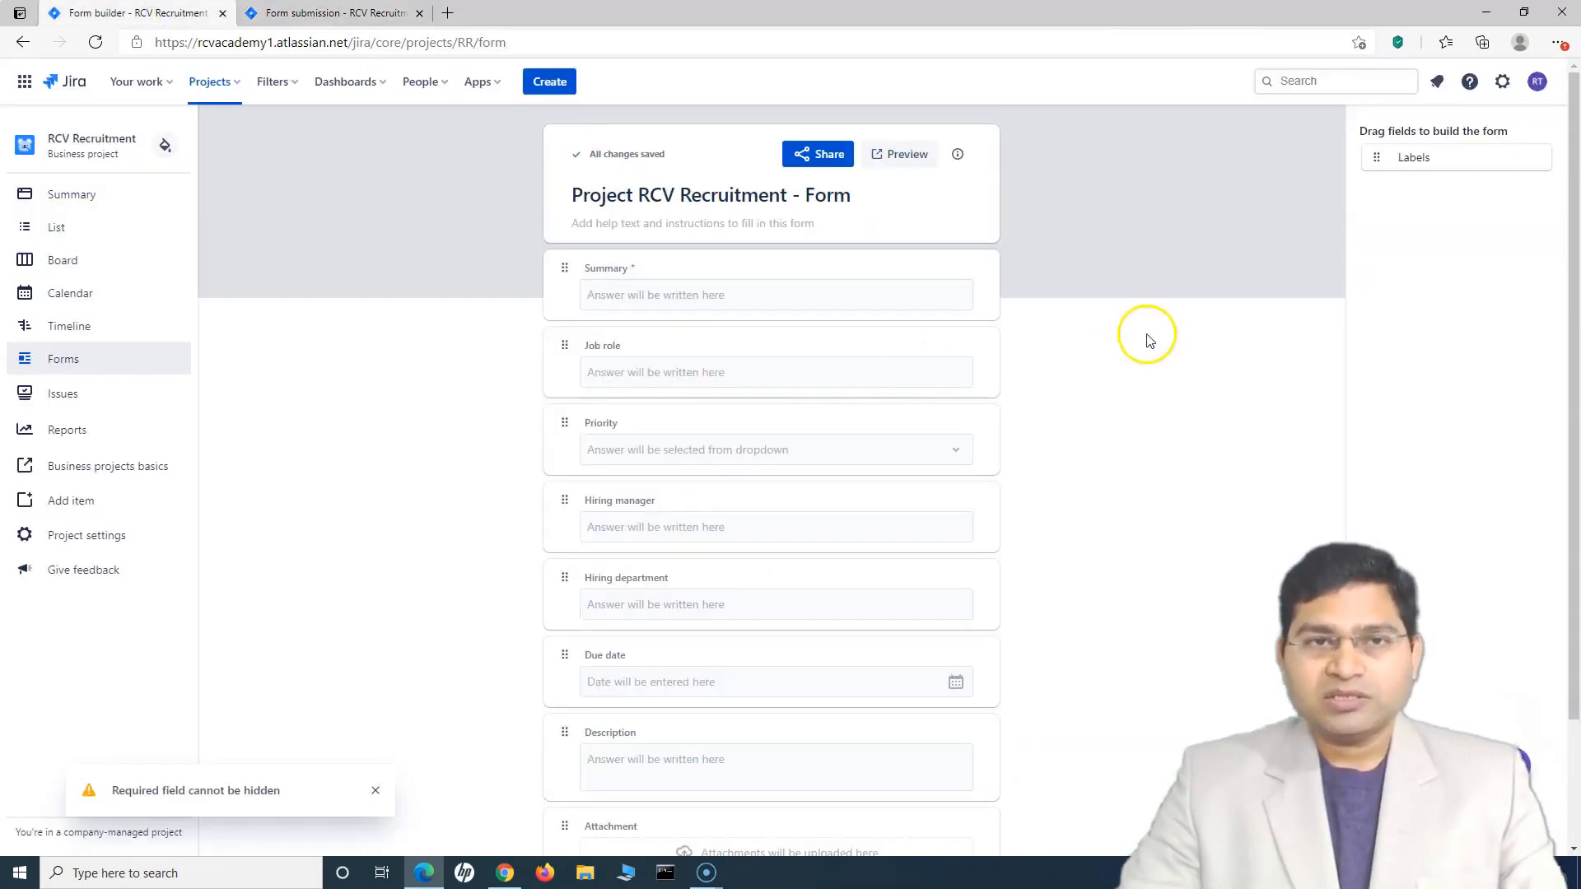
Copy the recruitment form's shareable link from the Share options
{"action": "scroll", "coordinate": [1132, 589], "scroll_direction": "down", "scroll_amount": 2}
{"action": "scroll", "coordinate": [1108, 625], "scroll_direction": "up", "scroll_amount": 2}
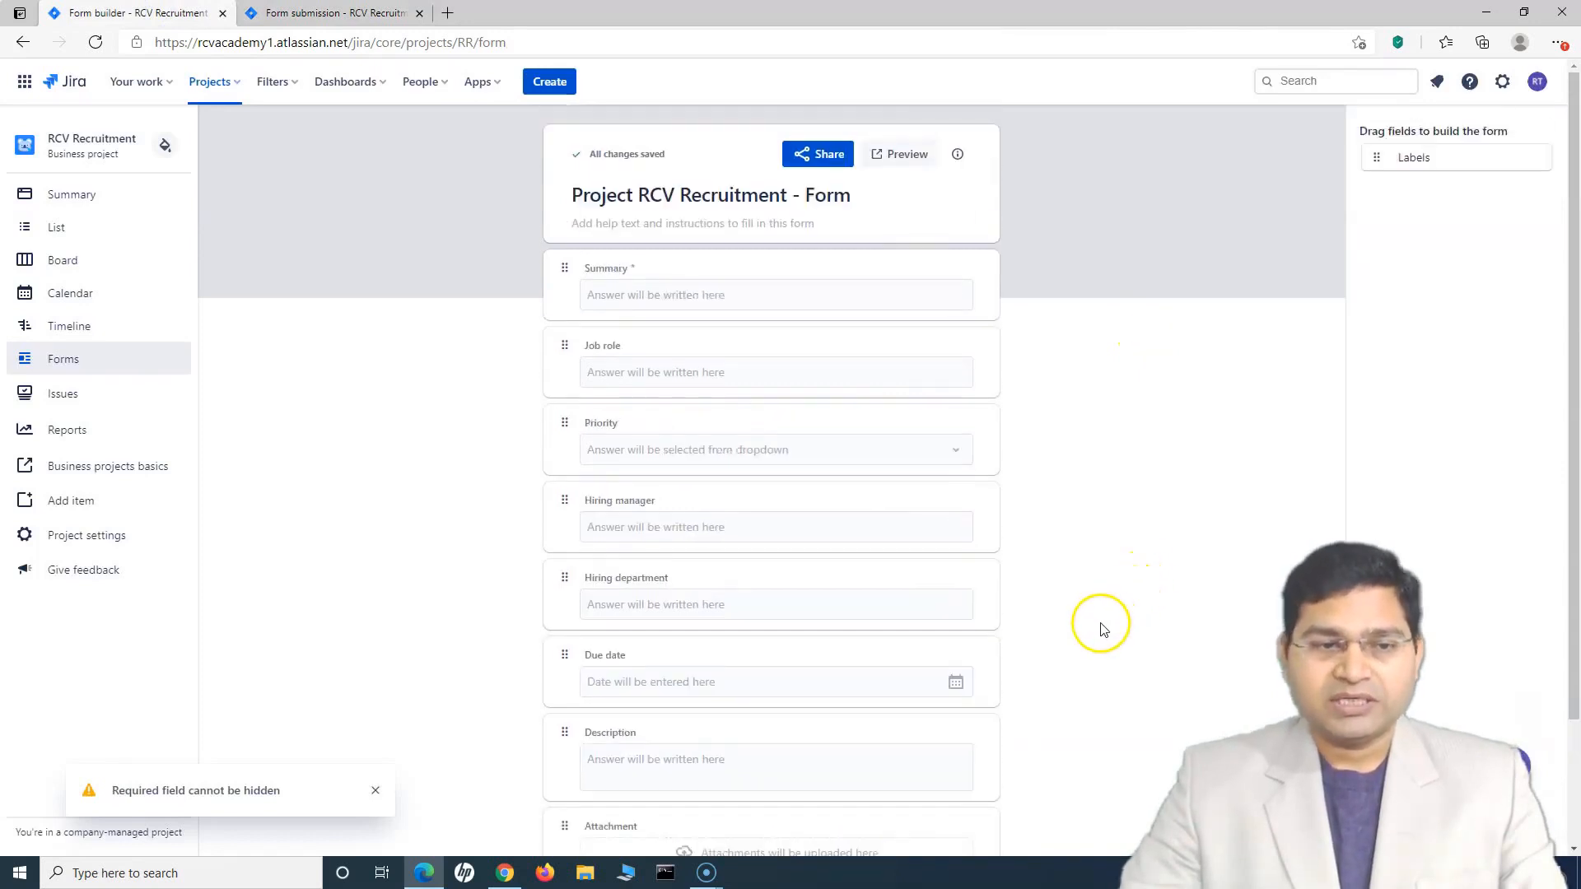
{"action": "left_click", "coordinate": [375, 791]}
{"action": "left_click", "coordinate": [812, 155]}
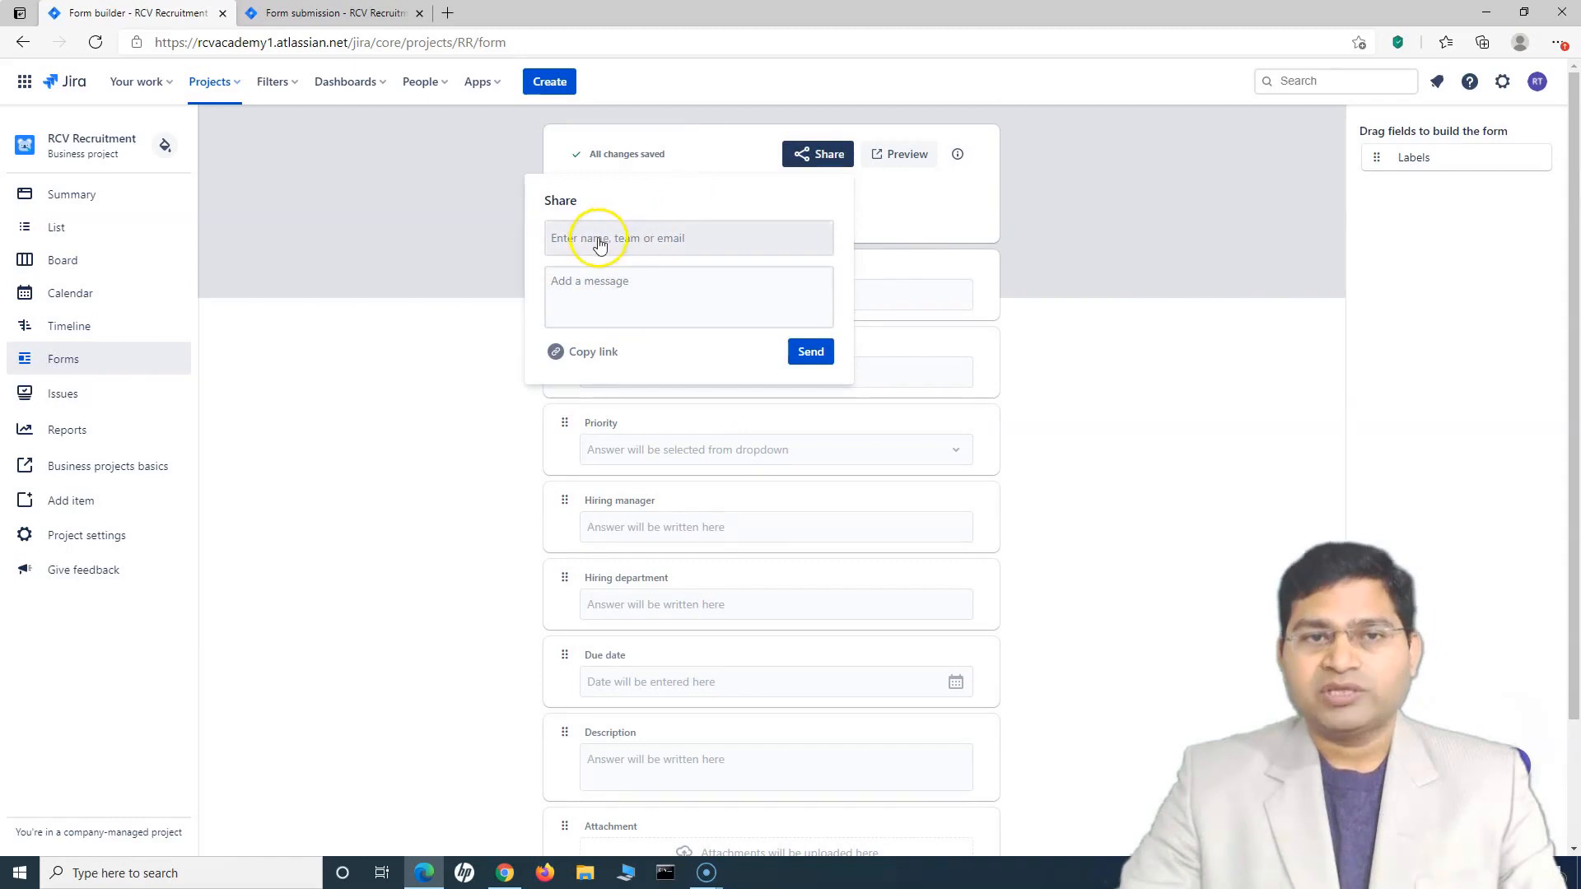
{"action": "left_click", "coordinate": [584, 353]}
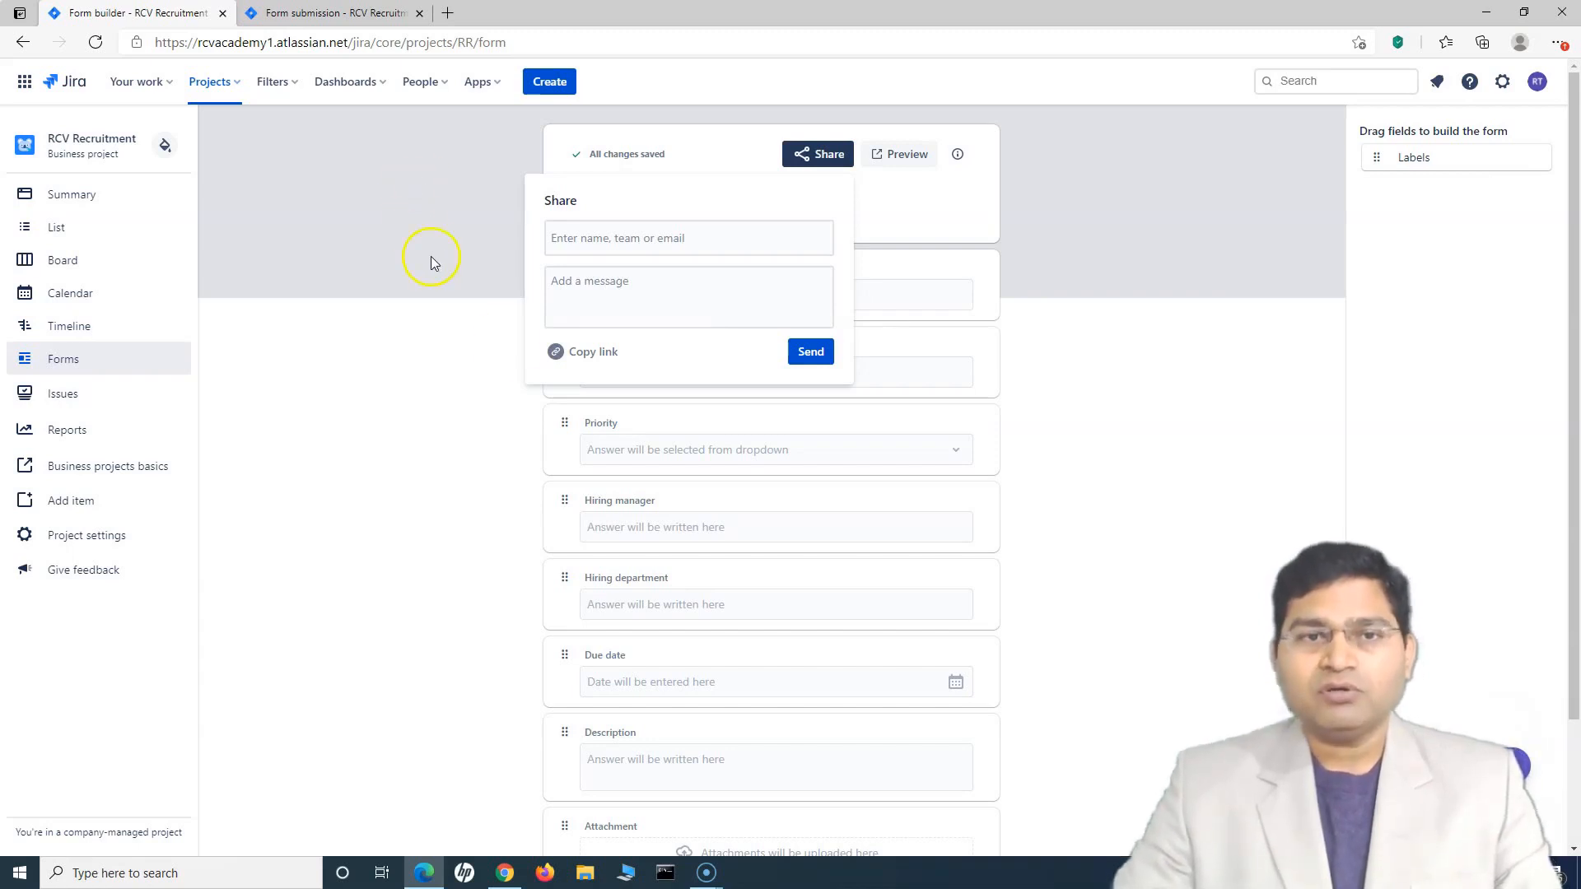
{"action": "left_click", "coordinate": [1108, 191]}
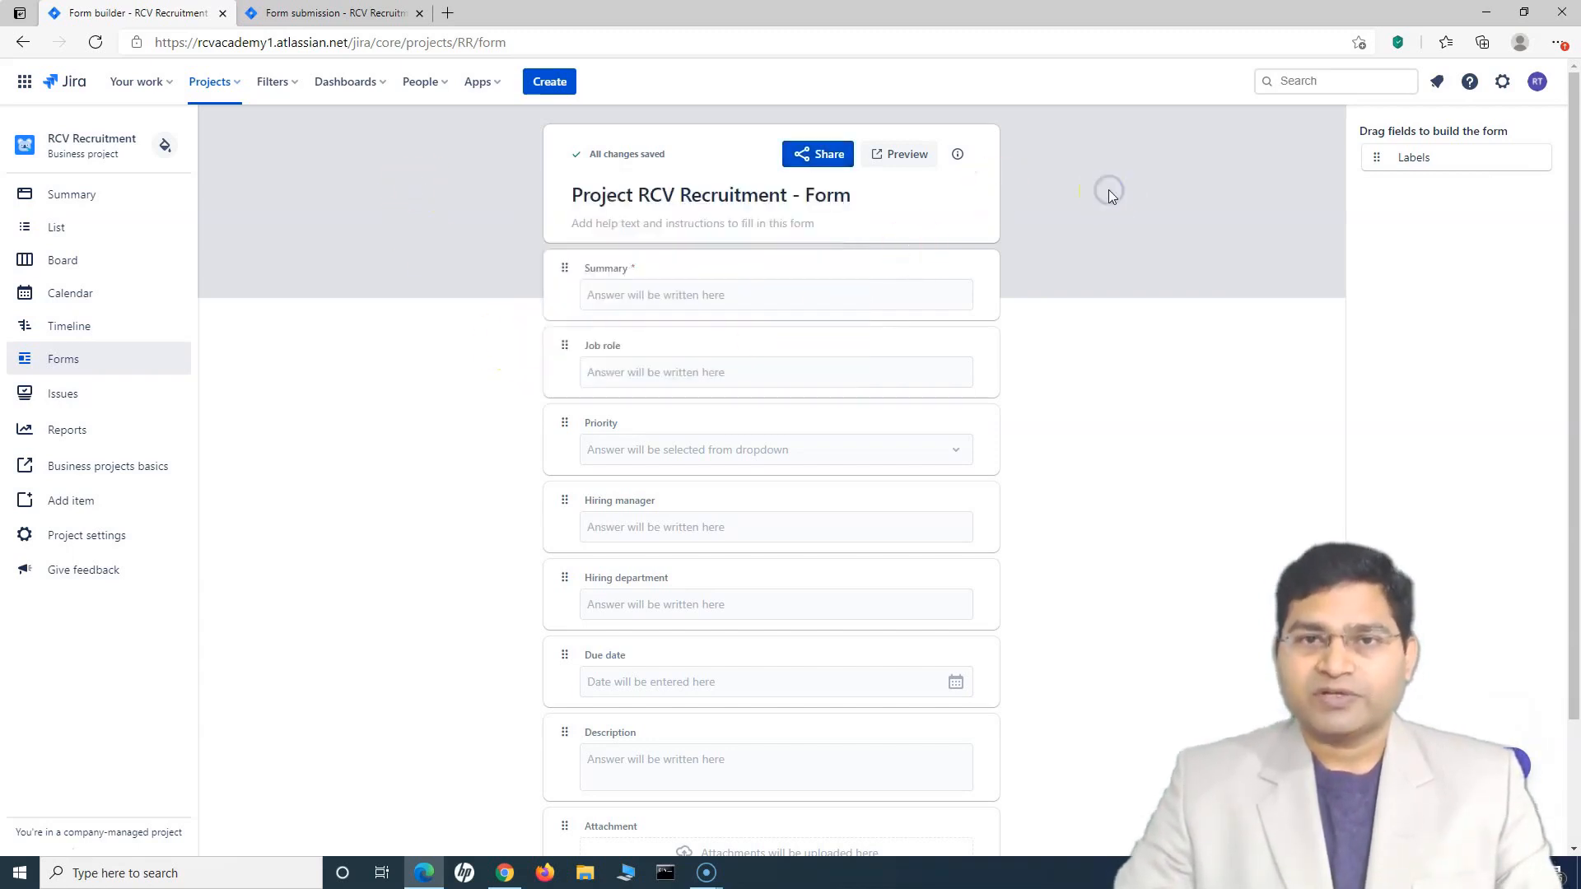
{"action": "left_click", "coordinate": [845, 165]}
{"action": "left_click", "coordinate": [580, 352]}
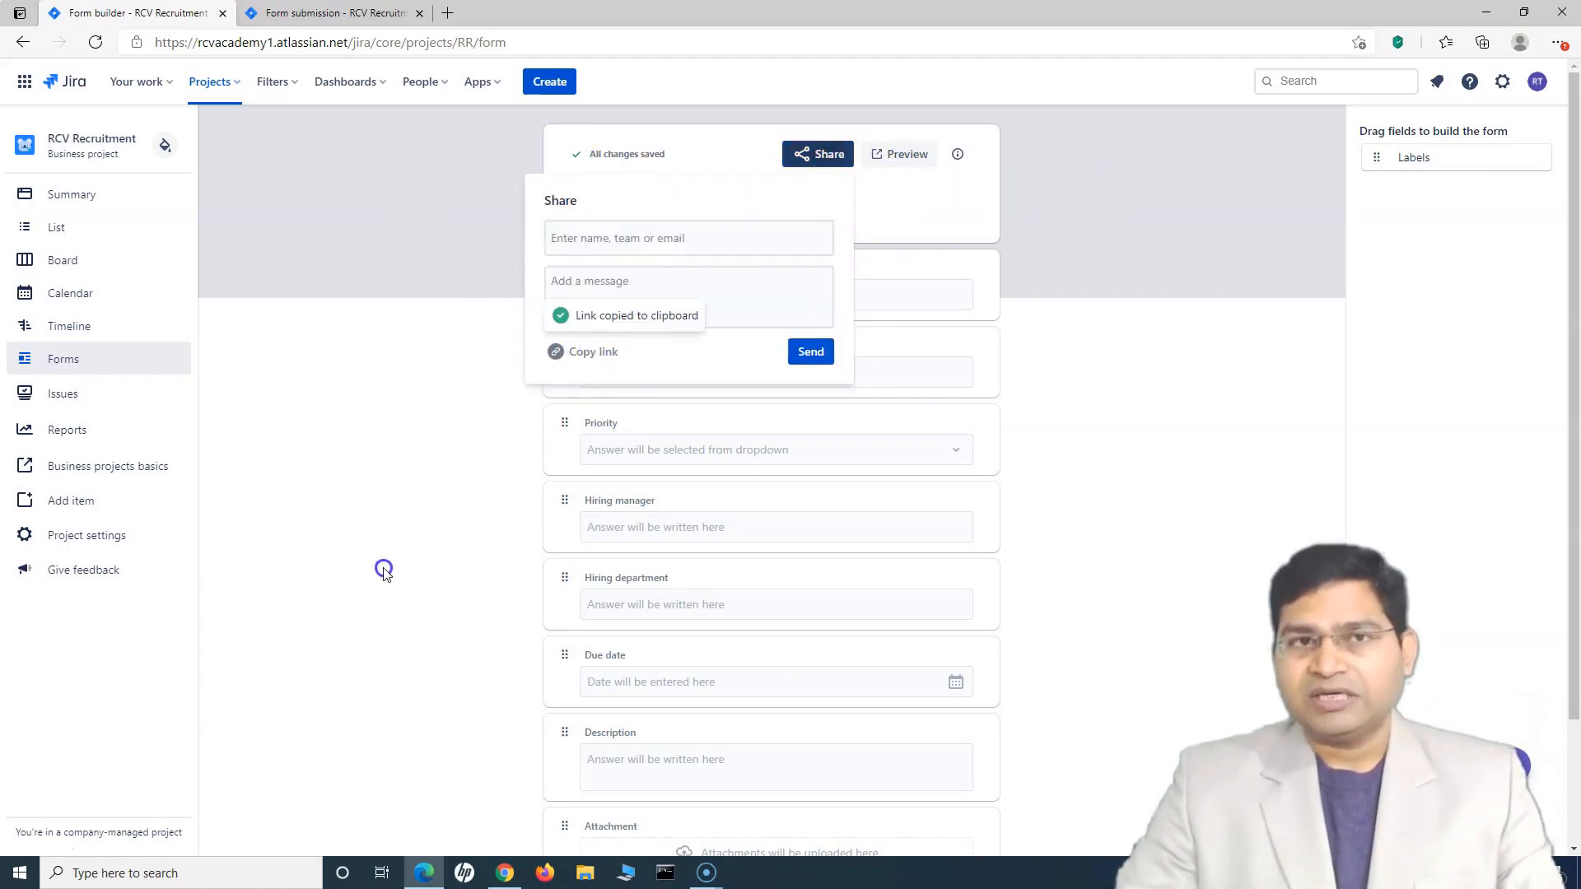
Open the link in an Edge InPrivate window, which shows the Atlassian login page, then close it
{"action": "left_click", "coordinate": [1556, 42]}
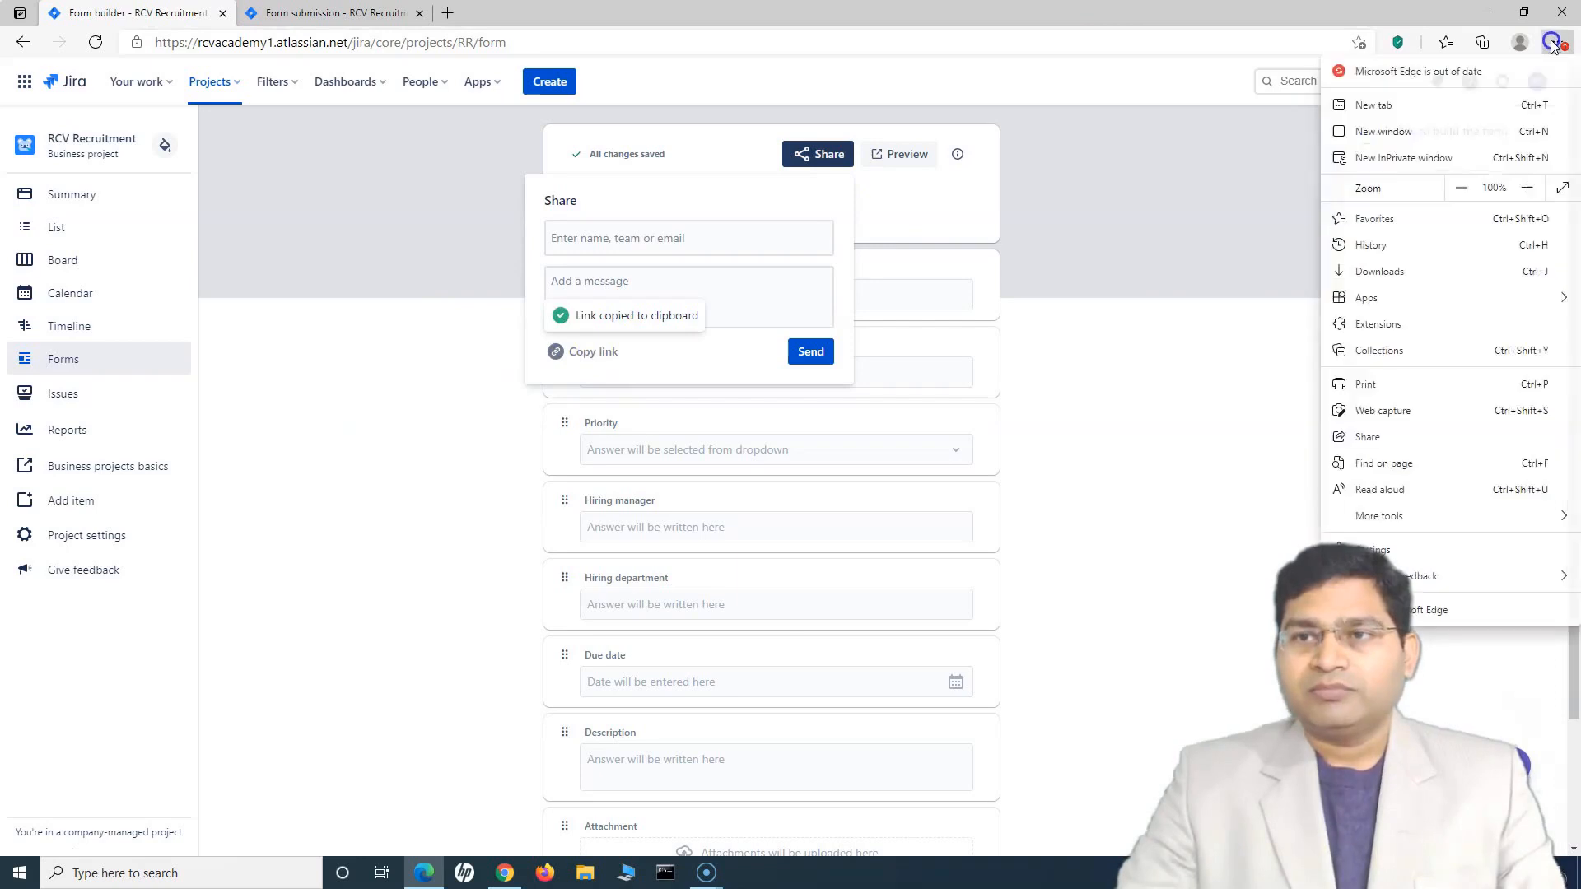
{"action": "left_click", "coordinate": [1401, 158]}
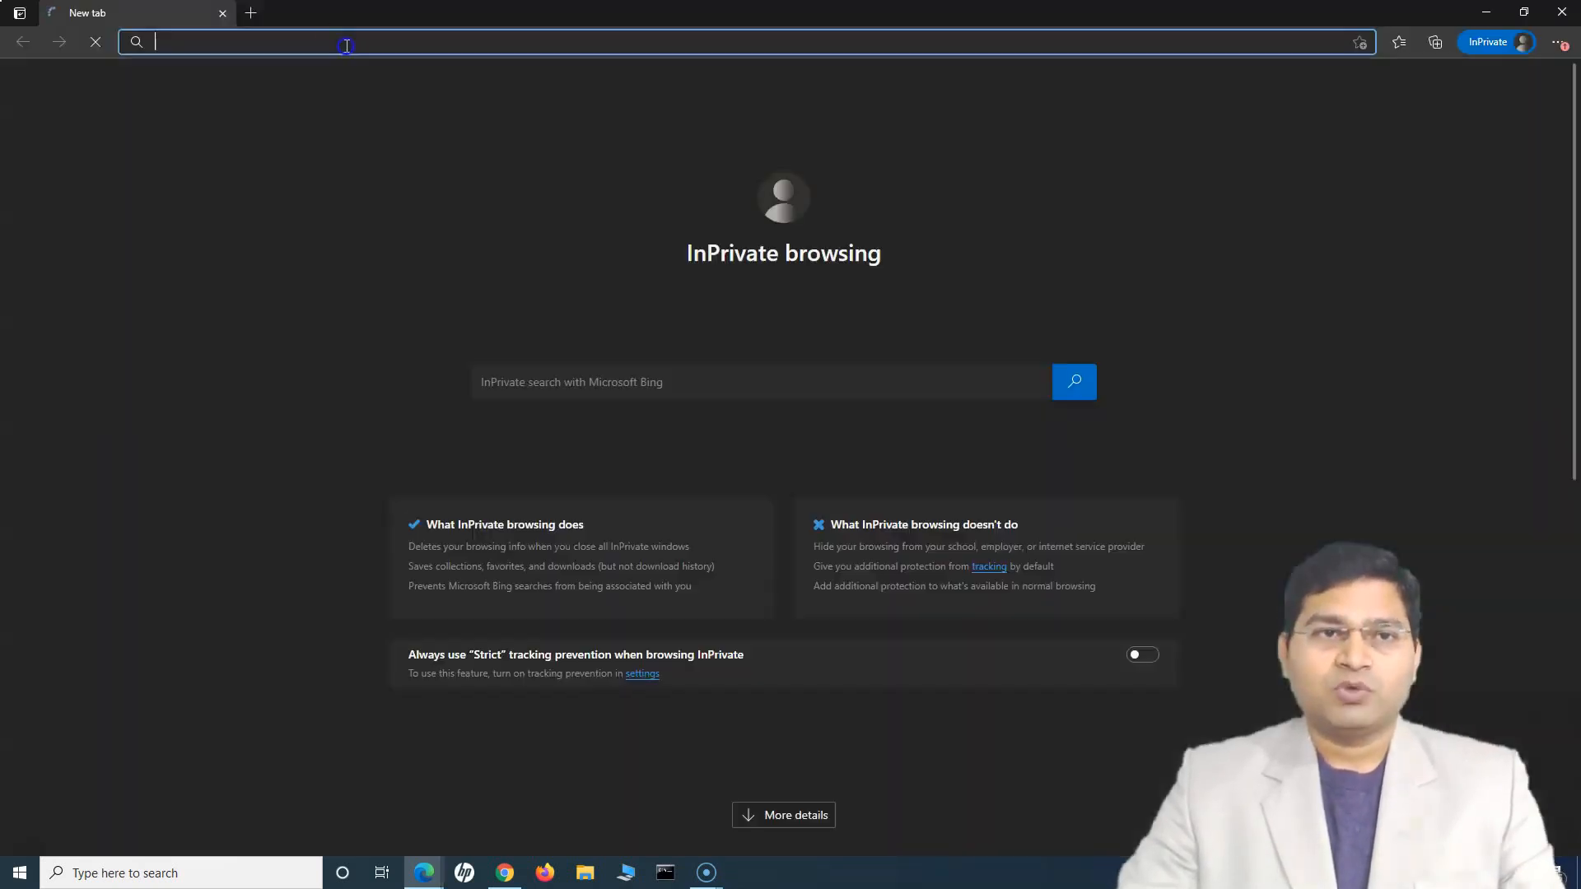
{"action": "key", "text": "ctrl+v"}
{"action": "key", "text": "Return"}
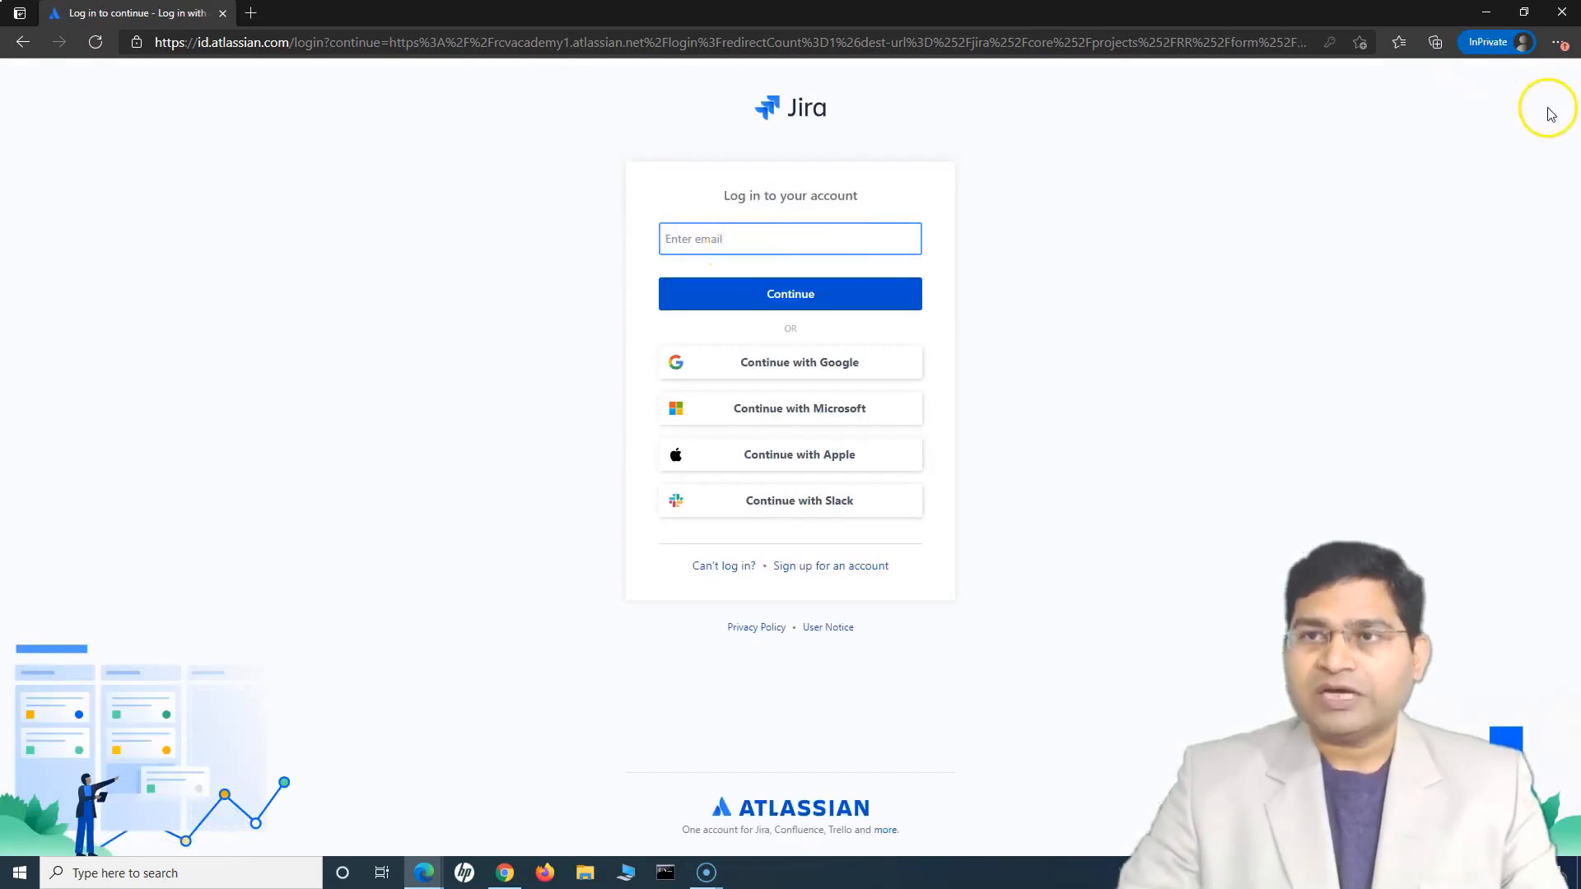
{"action": "left_click", "coordinate": [1562, 12]}
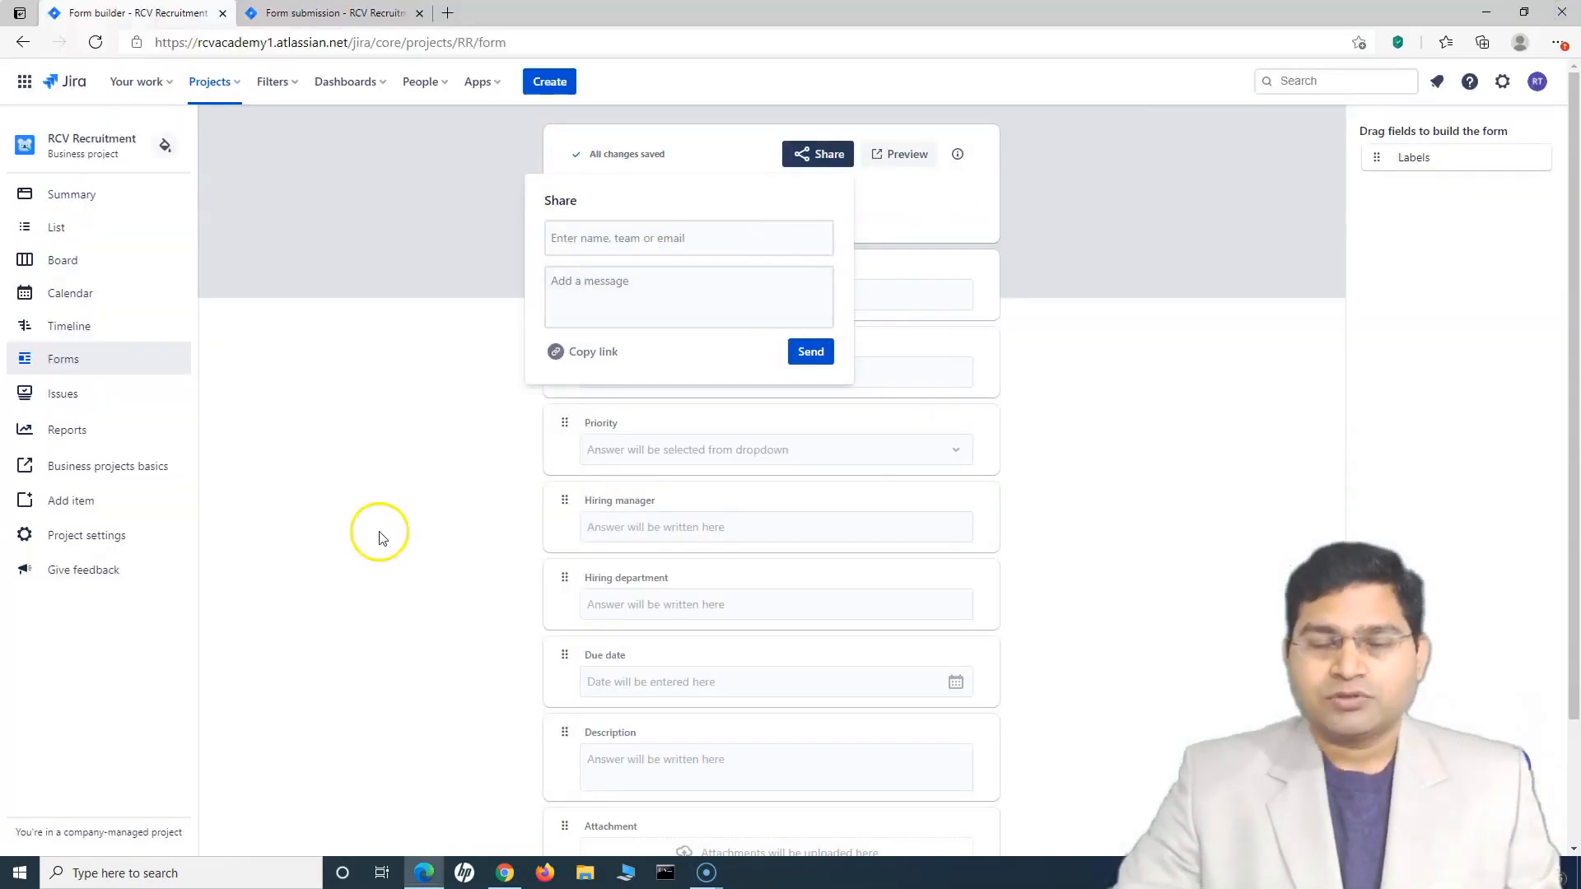
Copy the form link again and load it in a new browser tab
{"action": "left_click", "coordinate": [556, 352]}
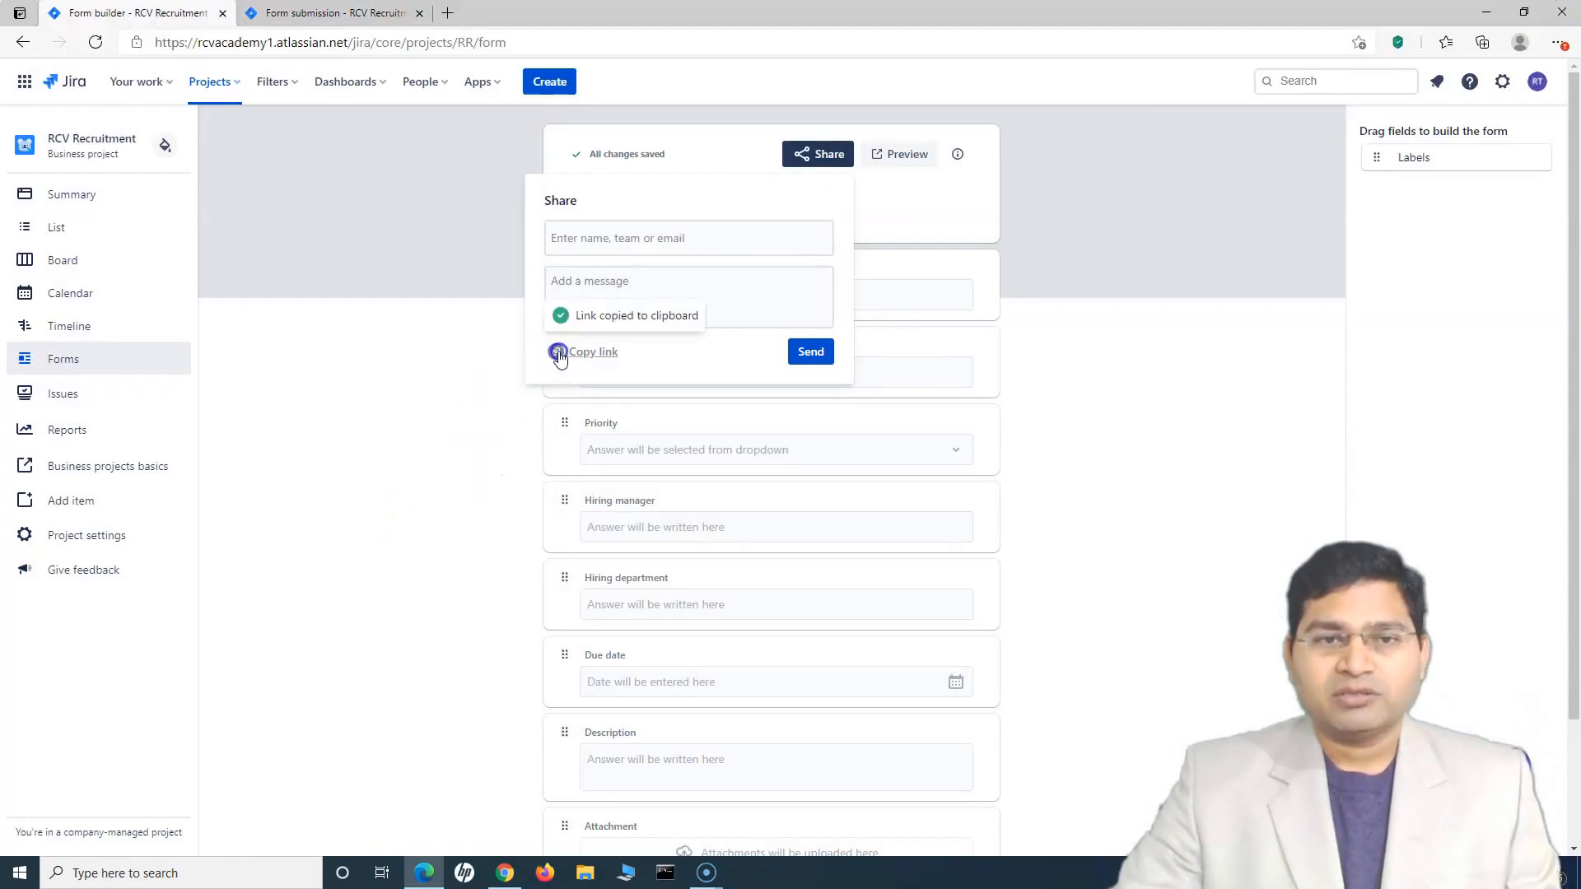
{"action": "left_click", "coordinate": [447, 12]}
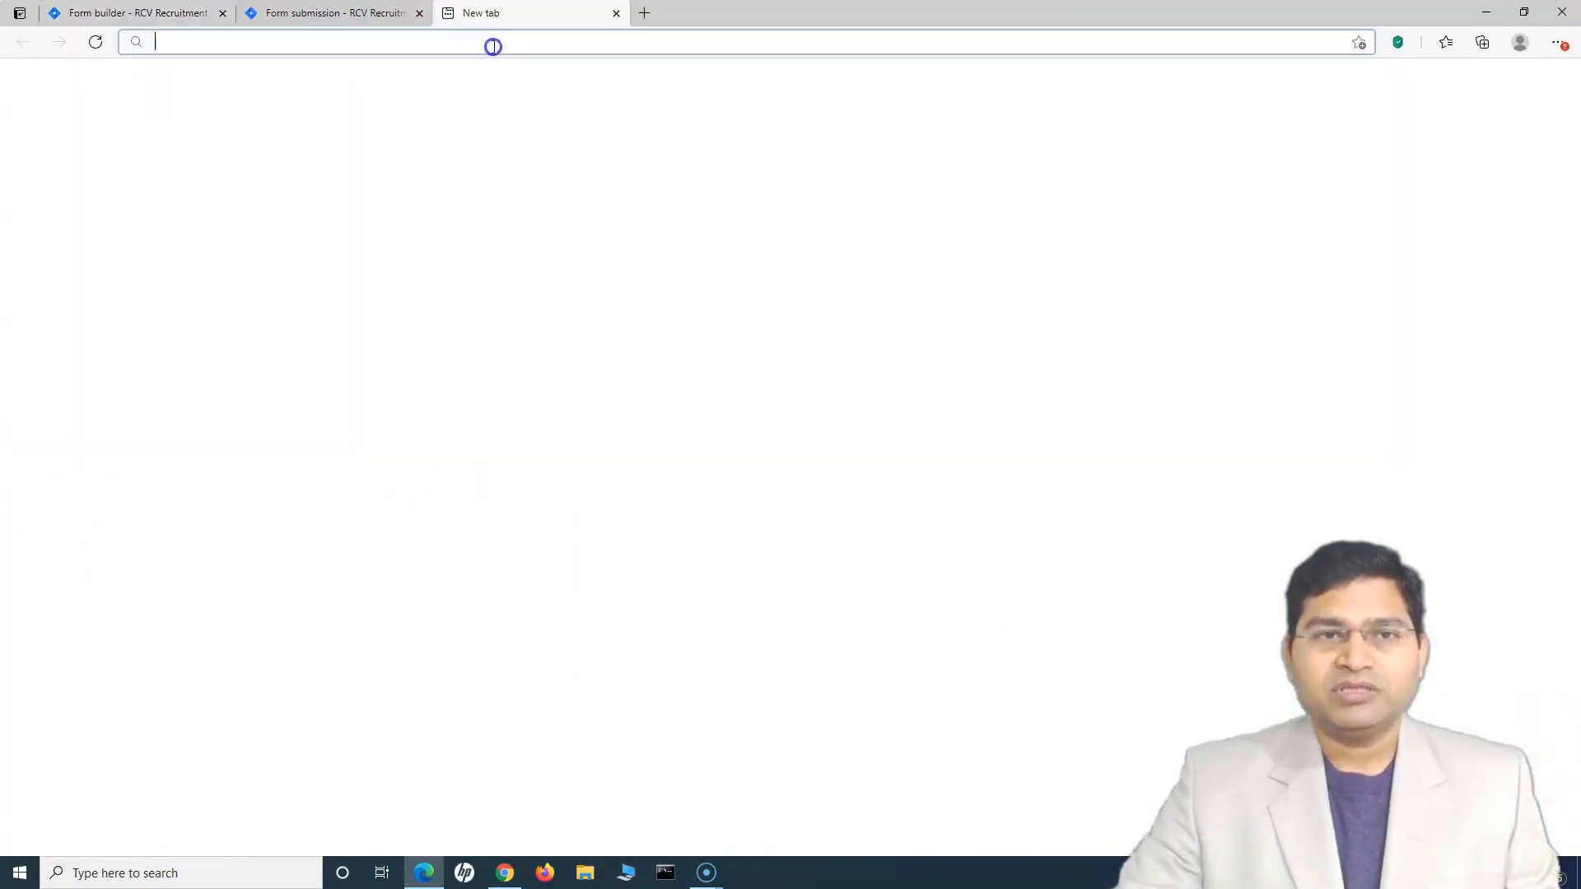
{"action": "key", "text": "ctrl+v"}
{"action": "key", "text": "Return"}
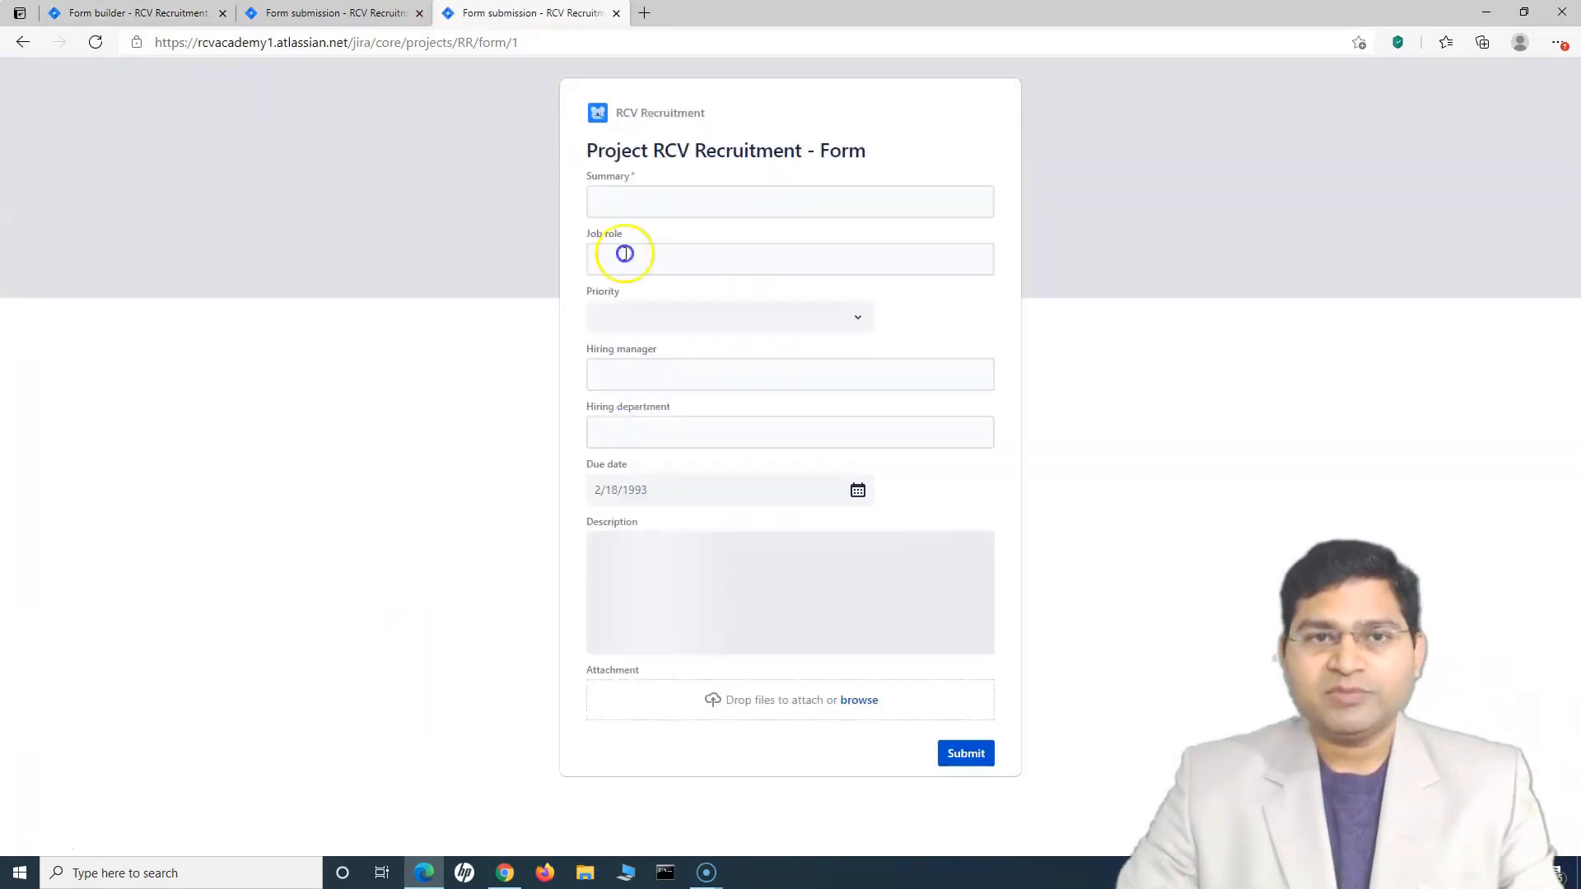
Enter summary 'Sample Recruitment request from form', job role 'Test Director' and Highest priority
{"action": "left_click", "coordinate": [633, 199]}
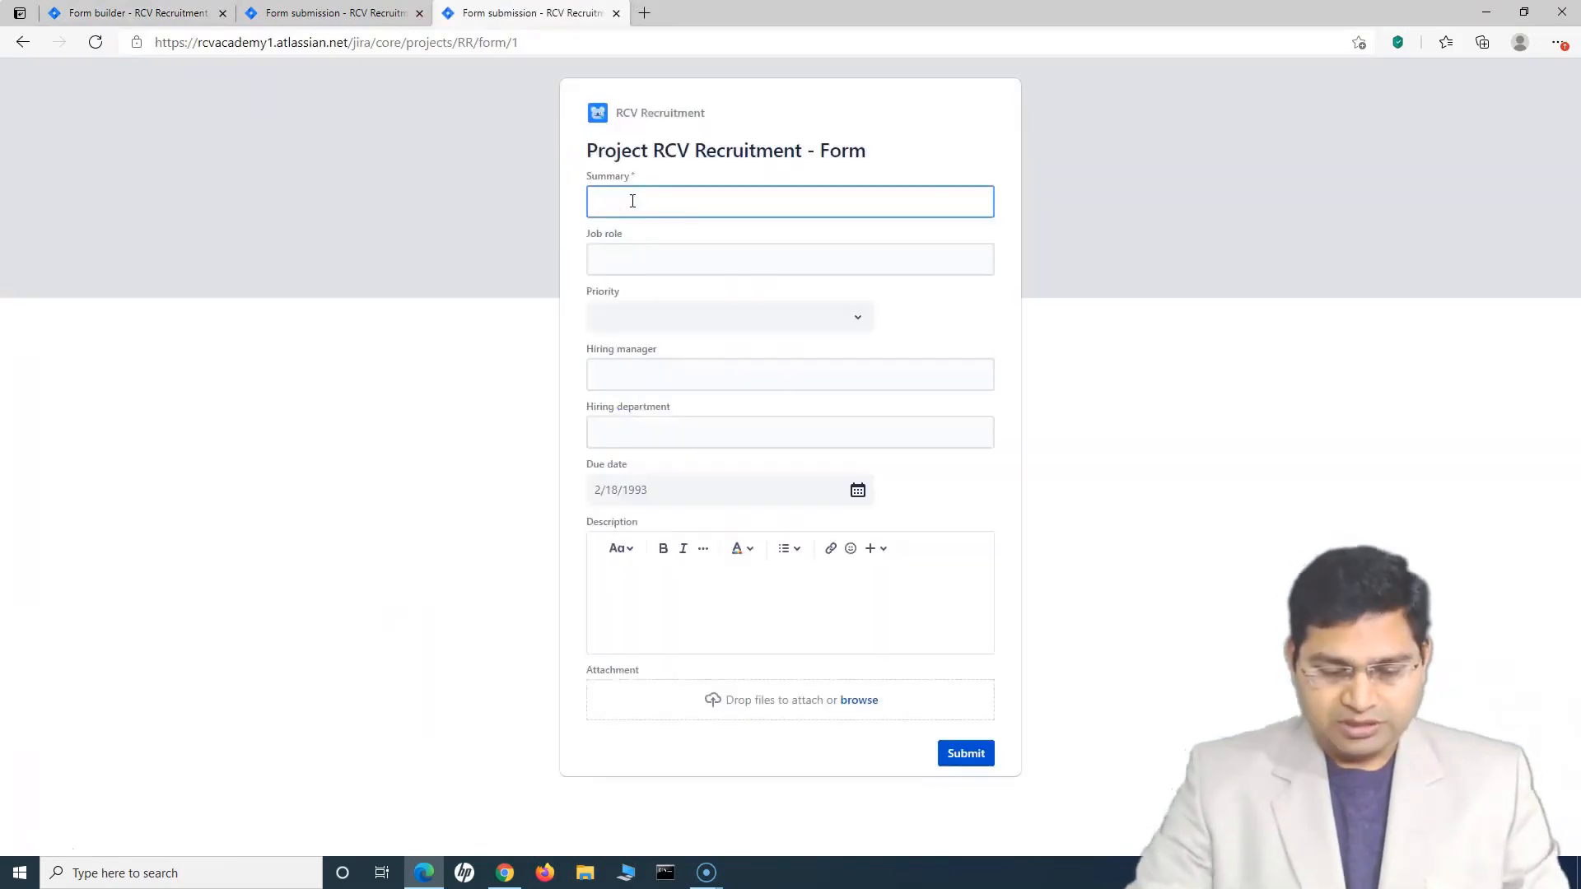
{"action": "type", "text": "Sampl"}
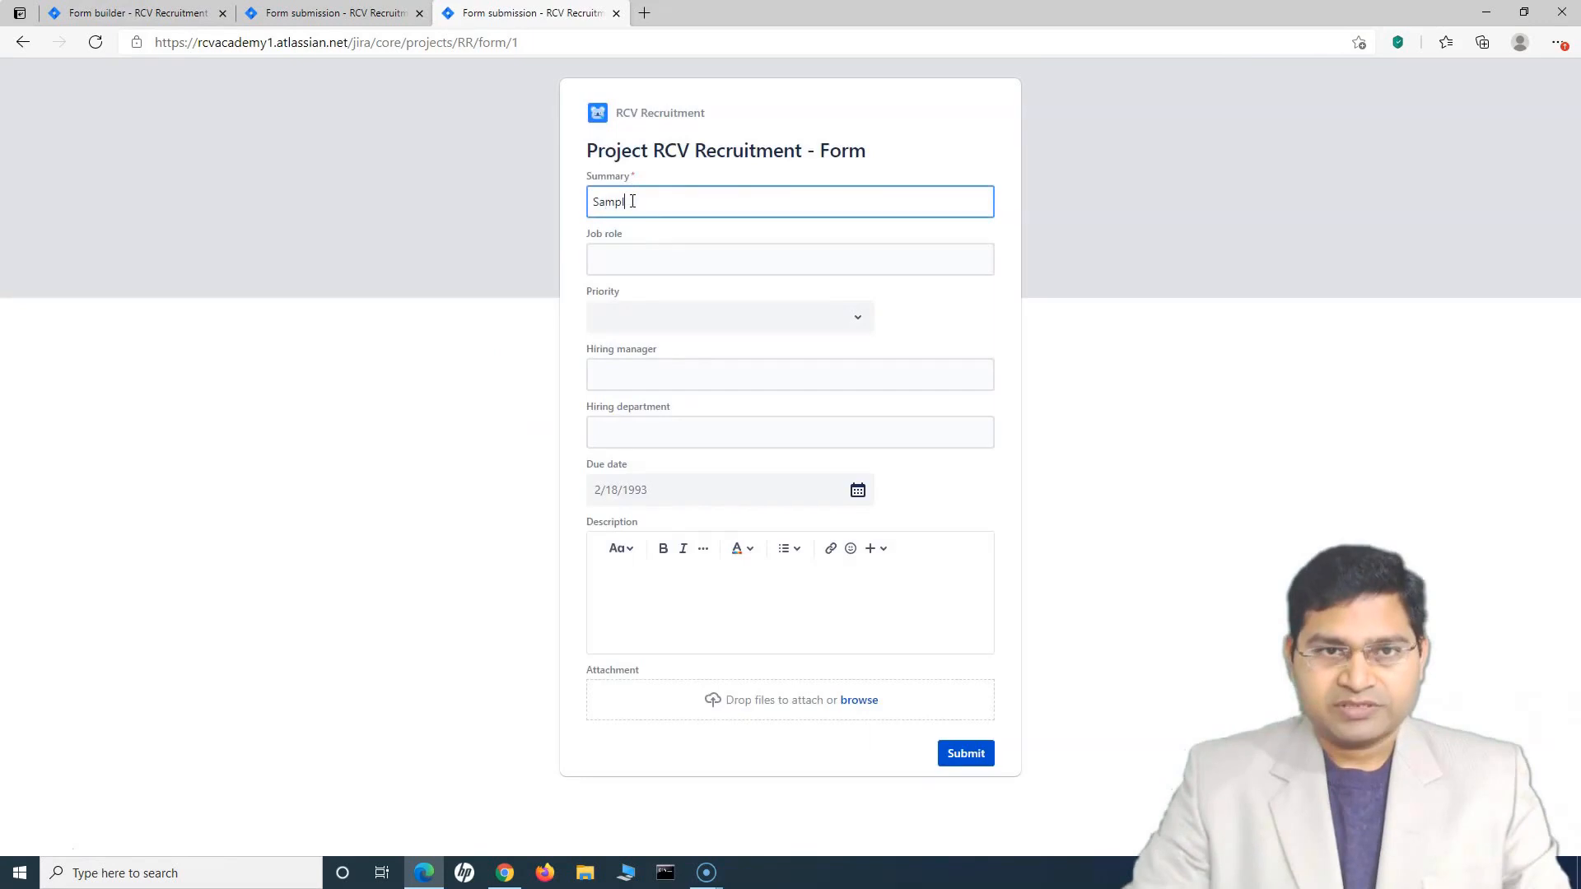
{"action": "type", "text": "e Recruitment request from form"}
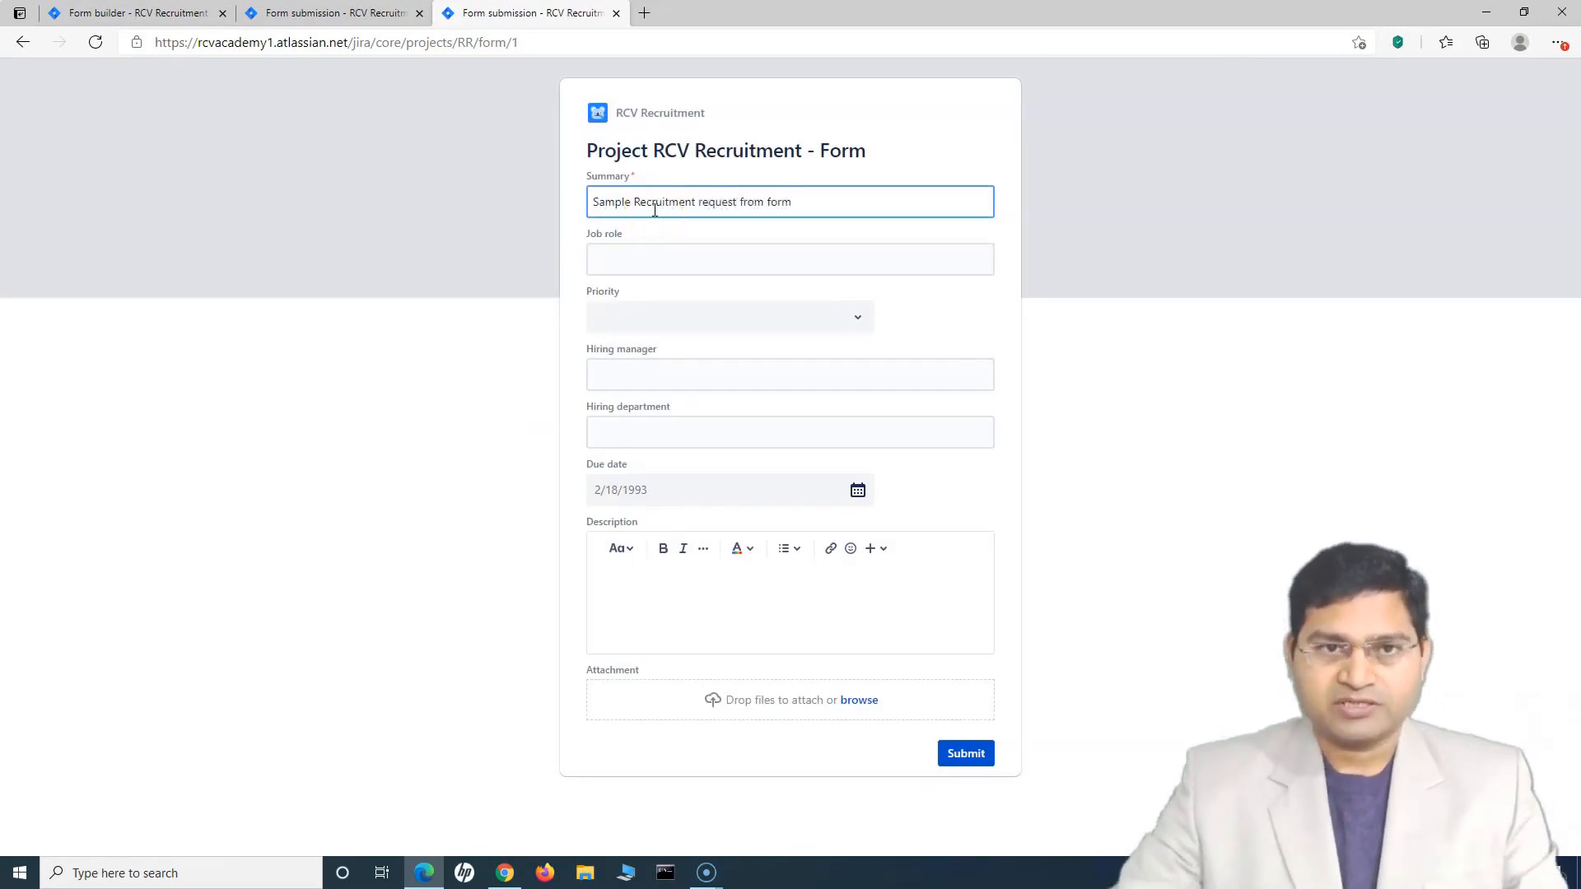
{"action": "left_click", "coordinate": [743, 261]}
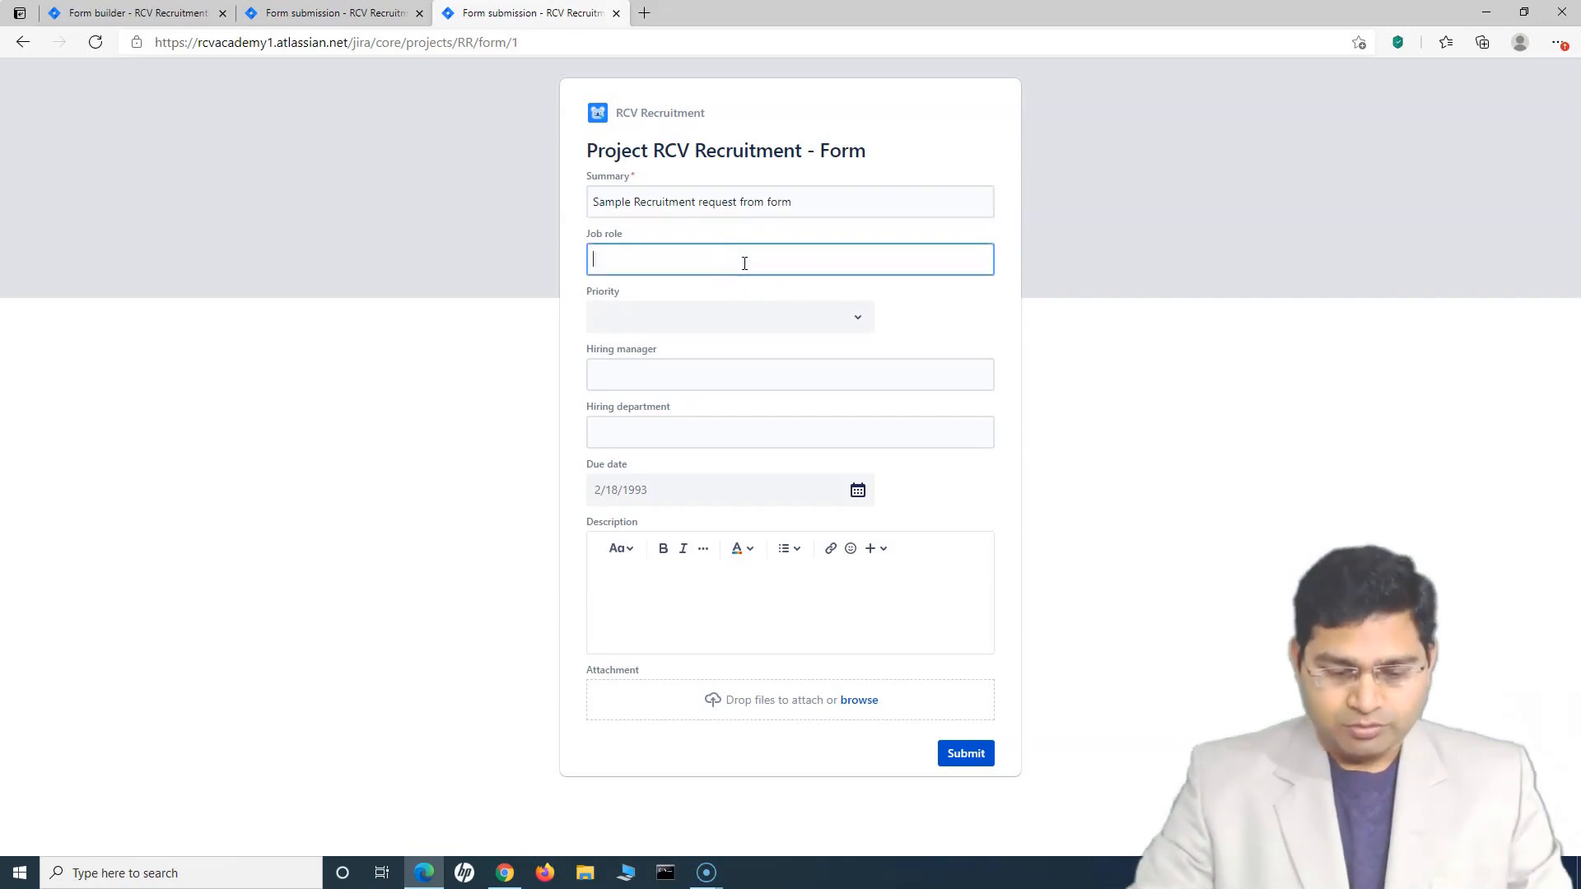
{"action": "type", "text": "Test Directo"}
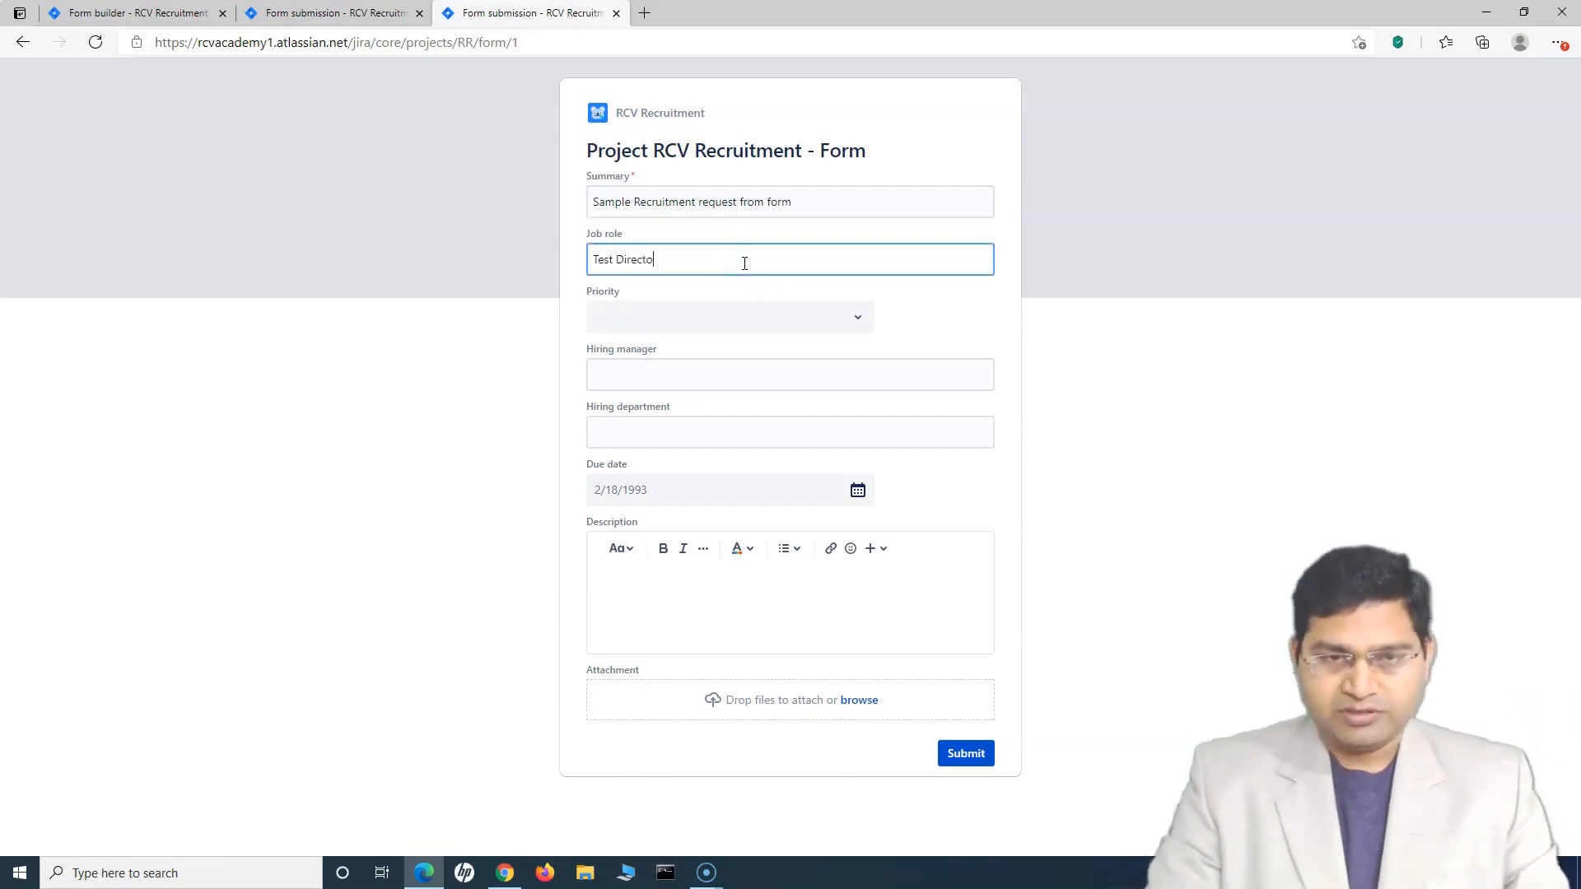
{"action": "type", "text": "r"}
{"action": "left_click", "coordinate": [729, 317]}
{"action": "left_click", "coordinate": [709, 356]}
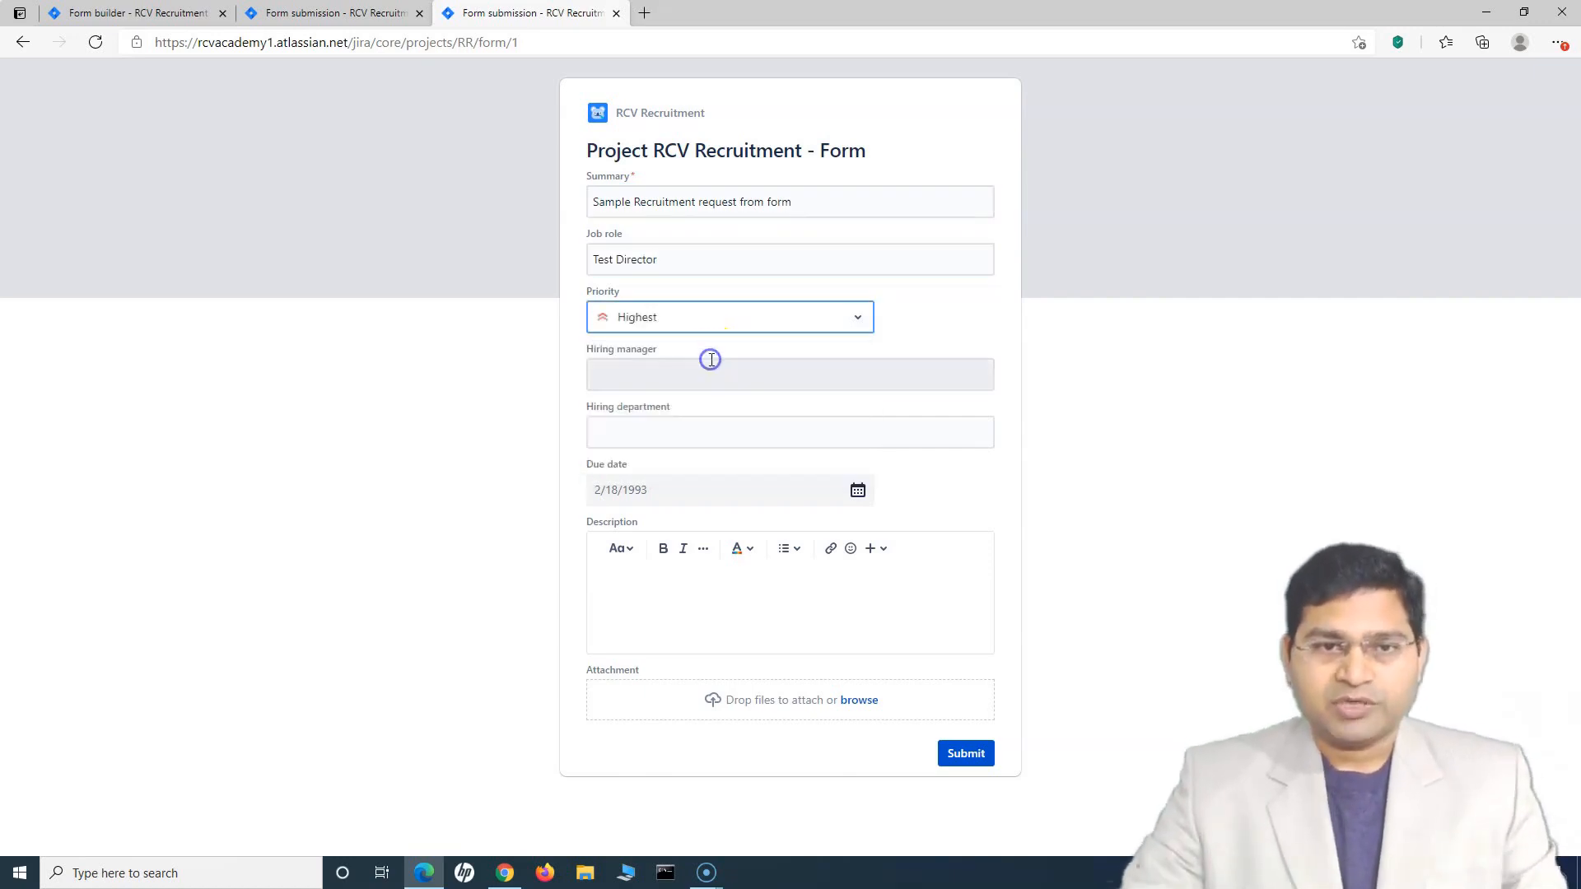
Fill in the hiring manager, department 'Testing' and due date 8/26/2021
{"action": "left_click", "coordinate": [656, 373]}
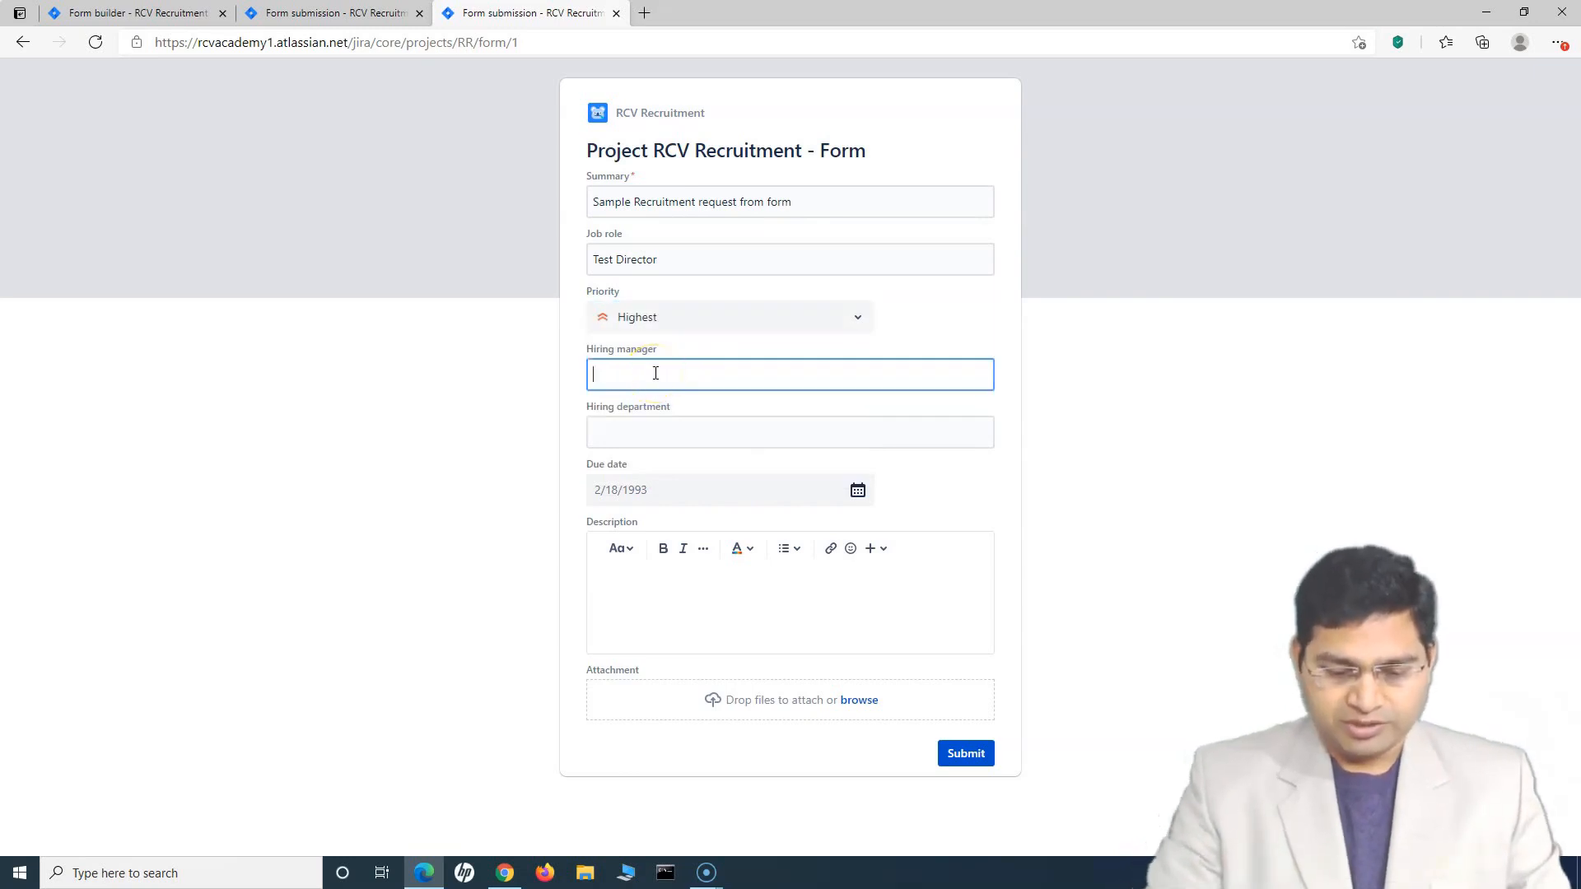
{"action": "type", "text": "Ron"}
{"action": "left_click", "coordinate": [702, 431]}
{"action": "type", "text": "Testing"}
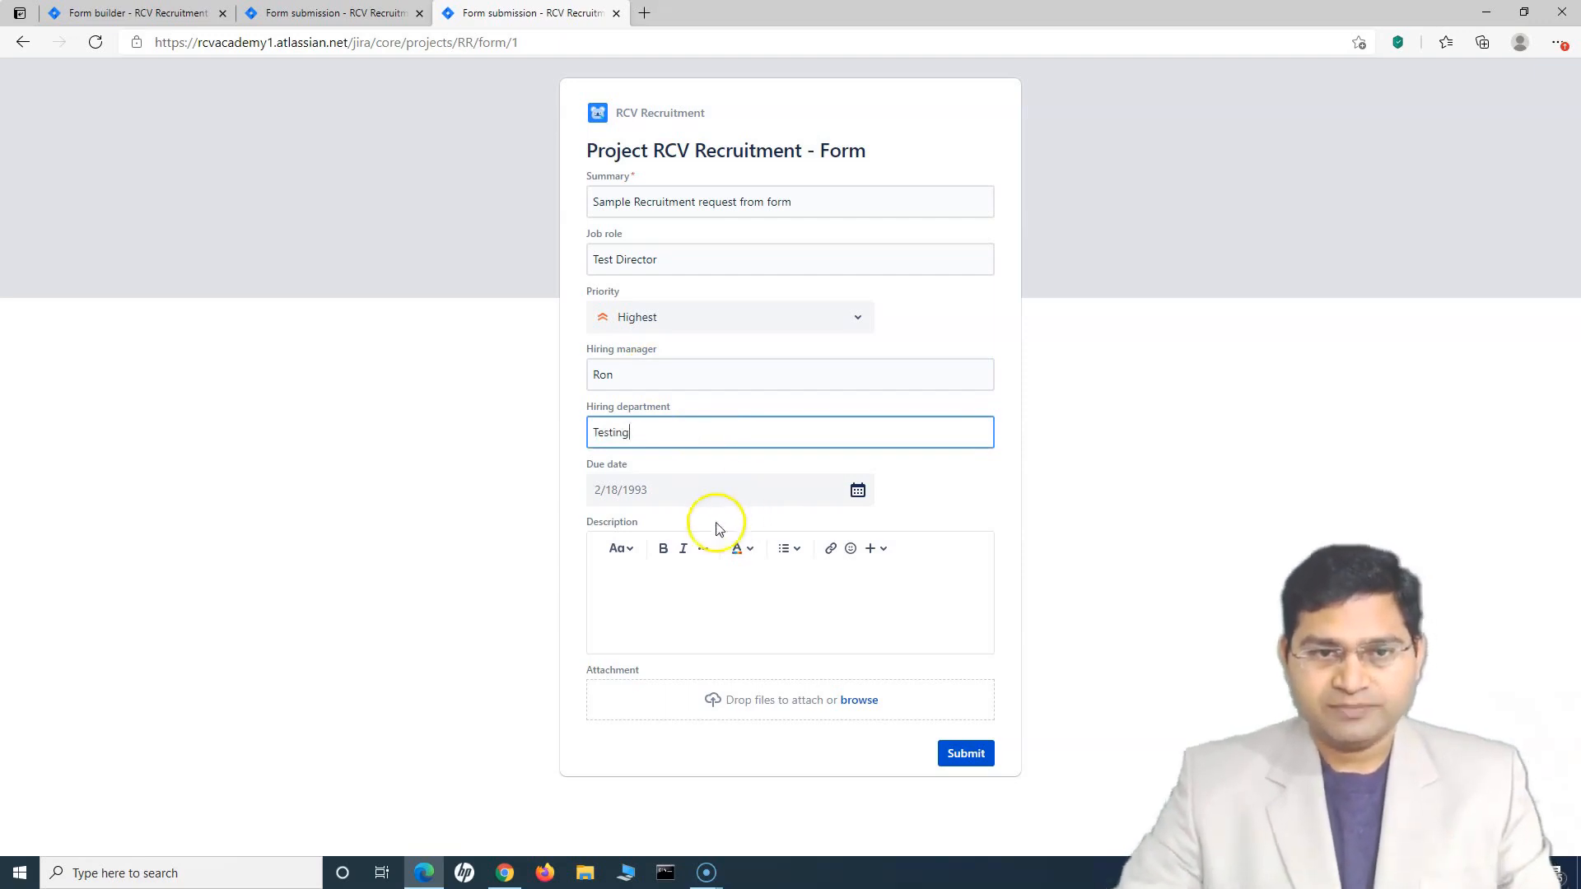
{"action": "left_click", "coordinate": [857, 490]}
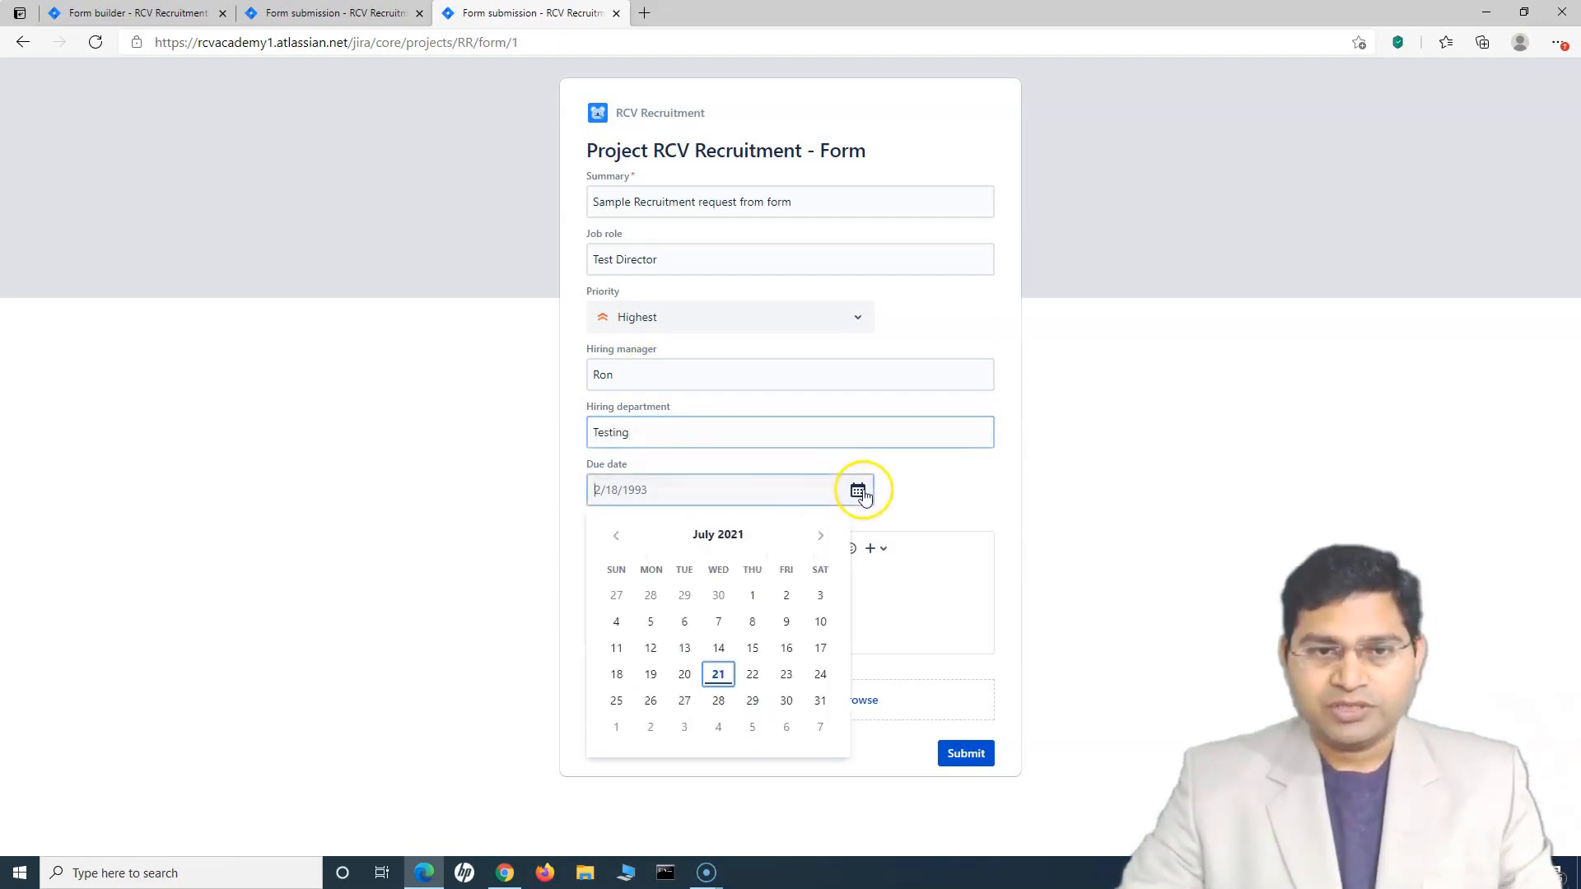
{"action": "left_click", "coordinate": [753, 701]}
{"action": "left_click", "coordinate": [666, 593]}
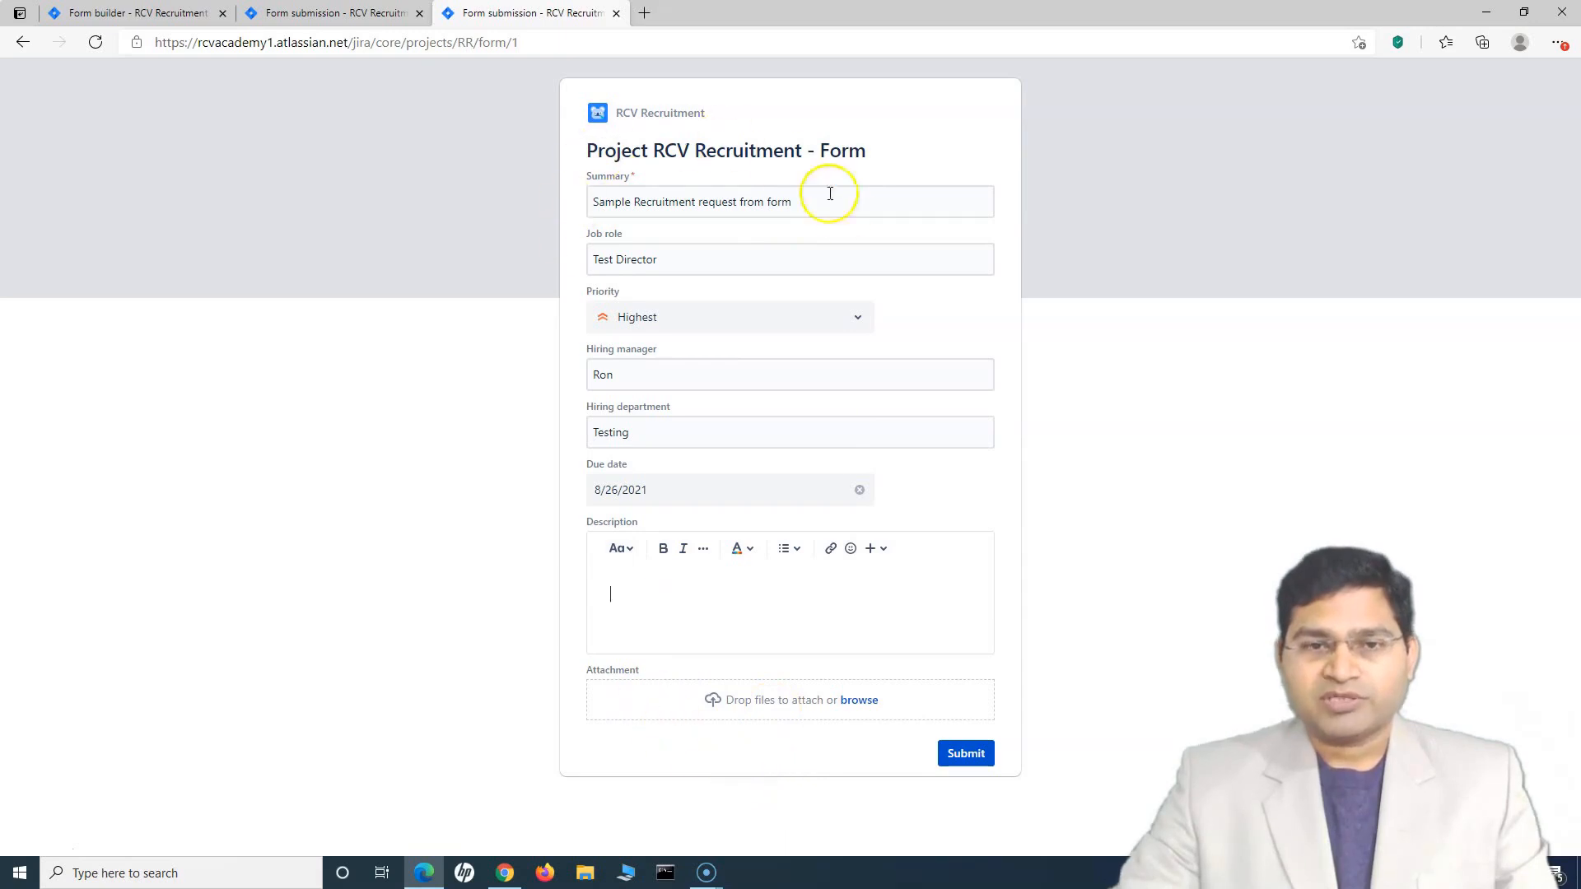
Submit the filled recruitment form and reach the 'We're on it!' confirmation
{"action": "left_click", "coordinate": [966, 753]}
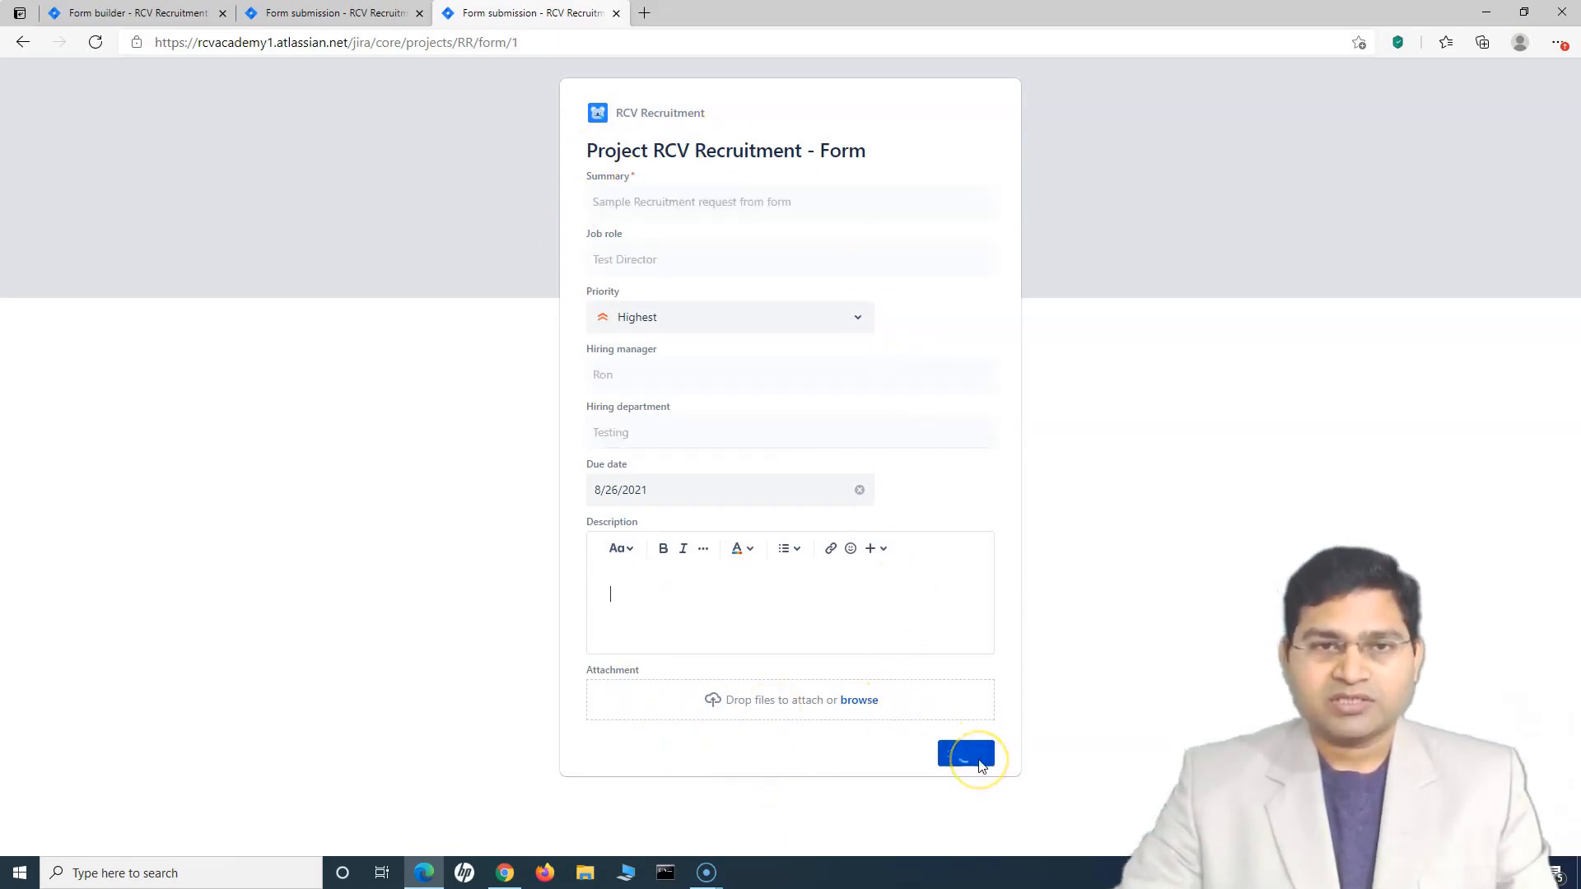
{"action": "left_click_drag", "start_coordinate": [671, 209], "coordinate": [939, 210]}
{"action": "left_click", "coordinate": [945, 215]}
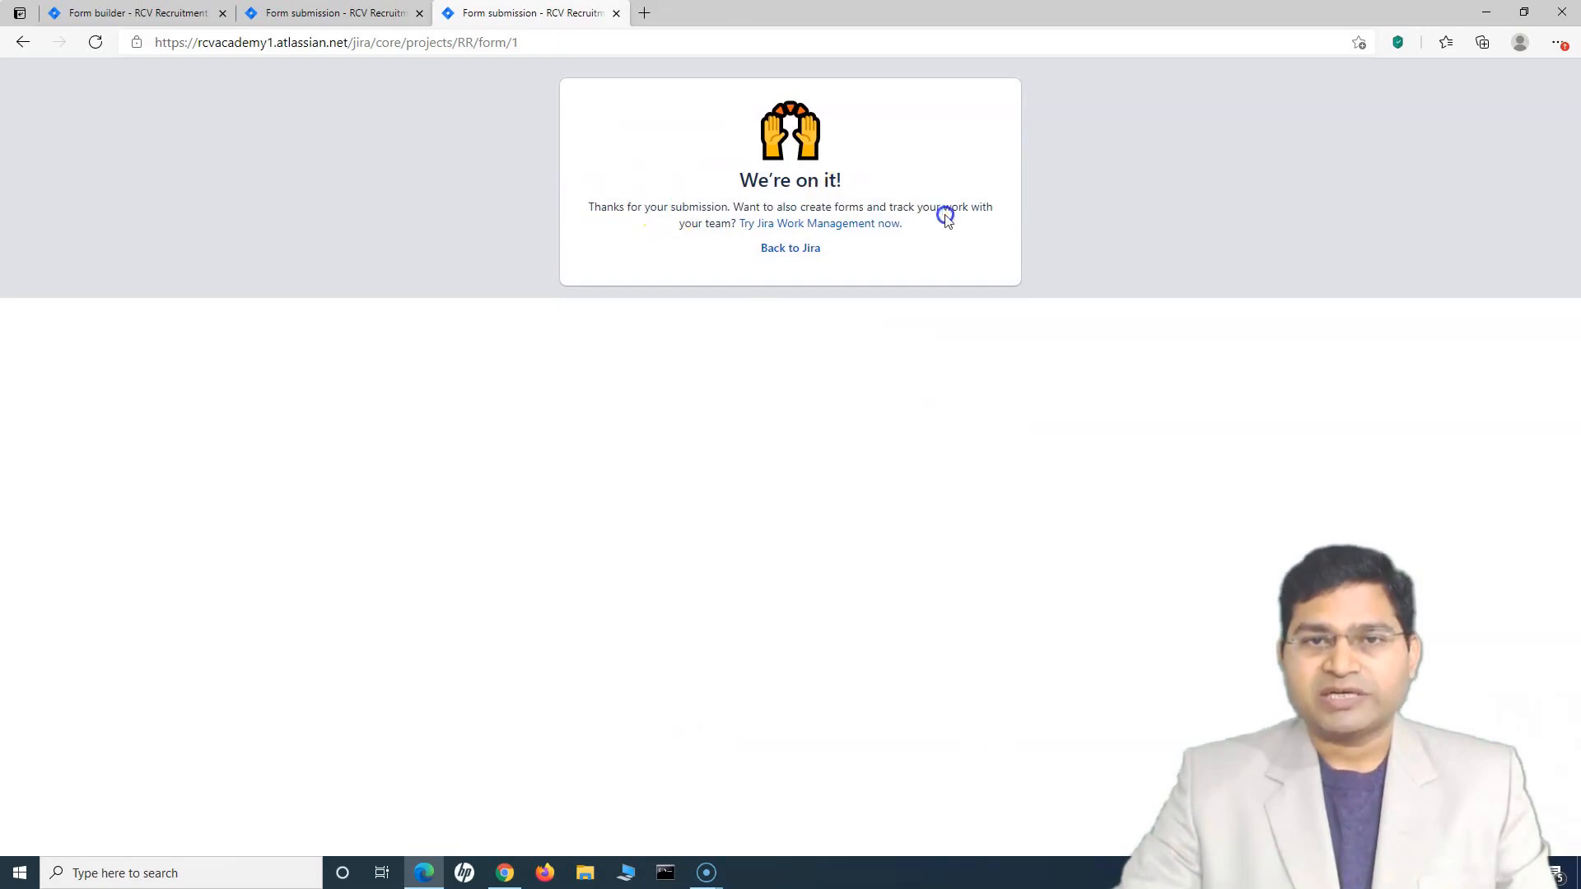
{"action": "left_click", "coordinate": [339, 15]}
Open the project's issue list and the details of RR-6, Sample Recruitment request from form
{"action": "left_click", "coordinate": [191, 14]}
{"action": "left_click", "coordinate": [86, 227]}
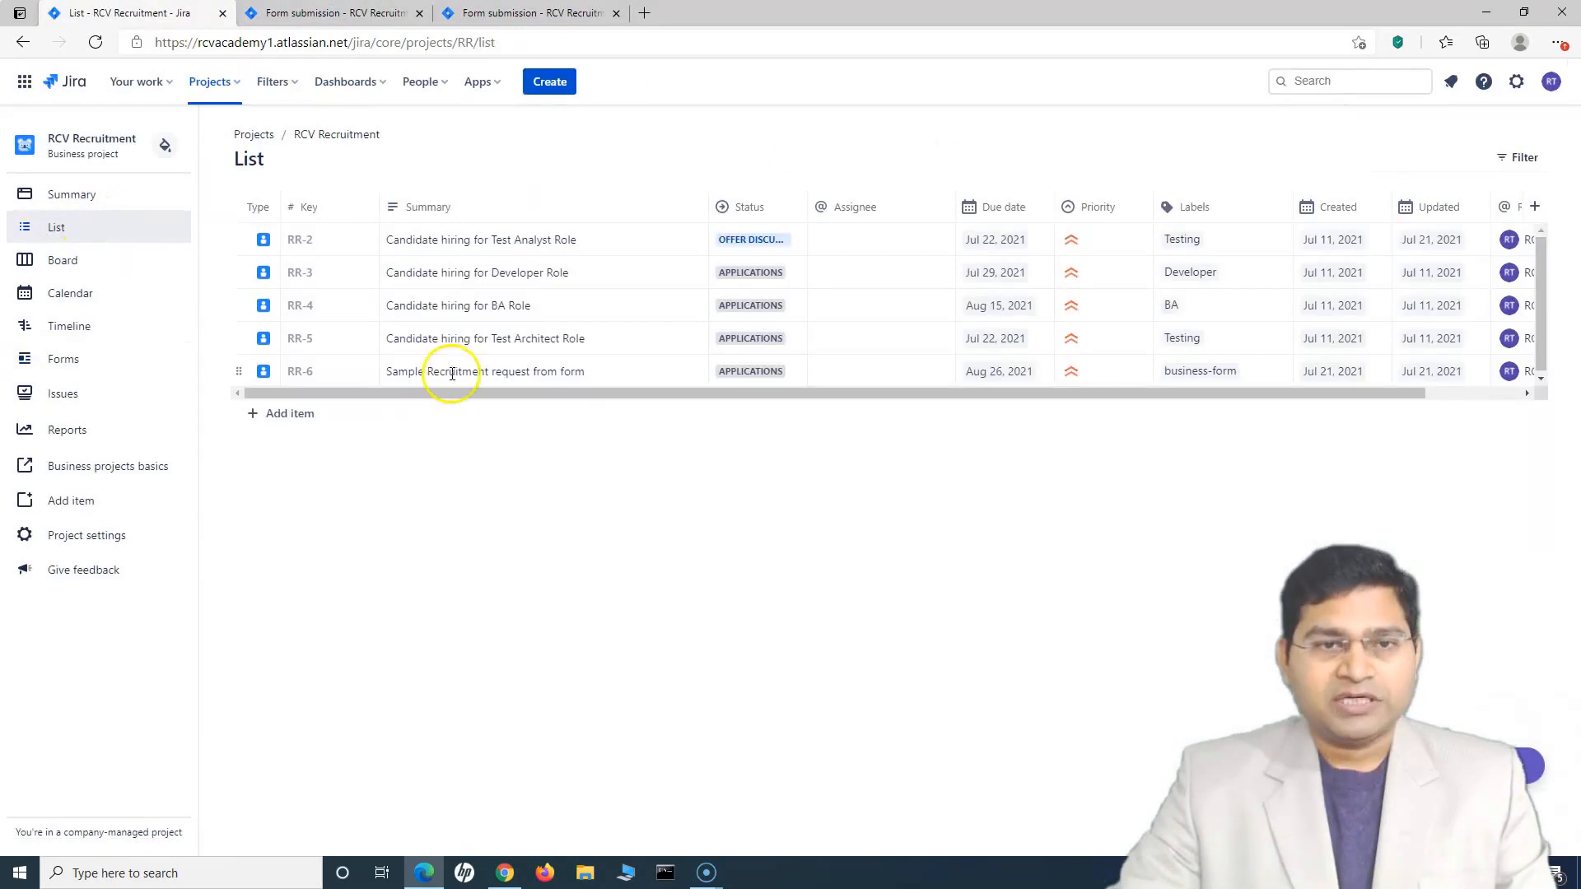
{"action": "left_click", "coordinate": [386, 372]}
{"action": "left_click", "coordinate": [585, 371]}
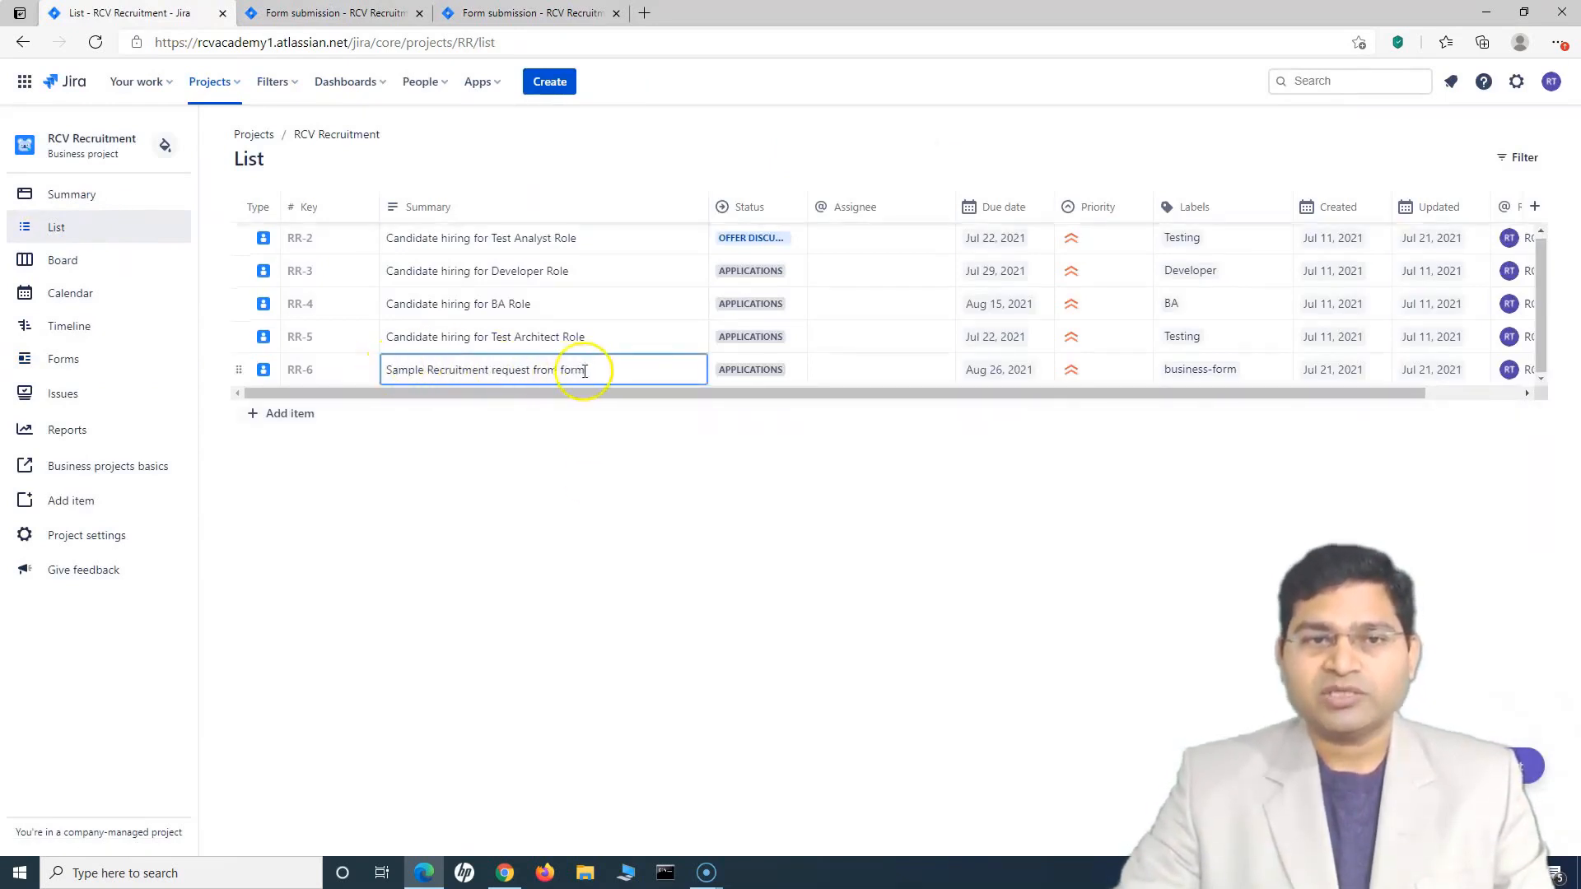
{"action": "left_click", "coordinate": [656, 452]}
{"action": "left_click_drag", "start_coordinate": [1001, 394], "coordinate": [910, 410]}
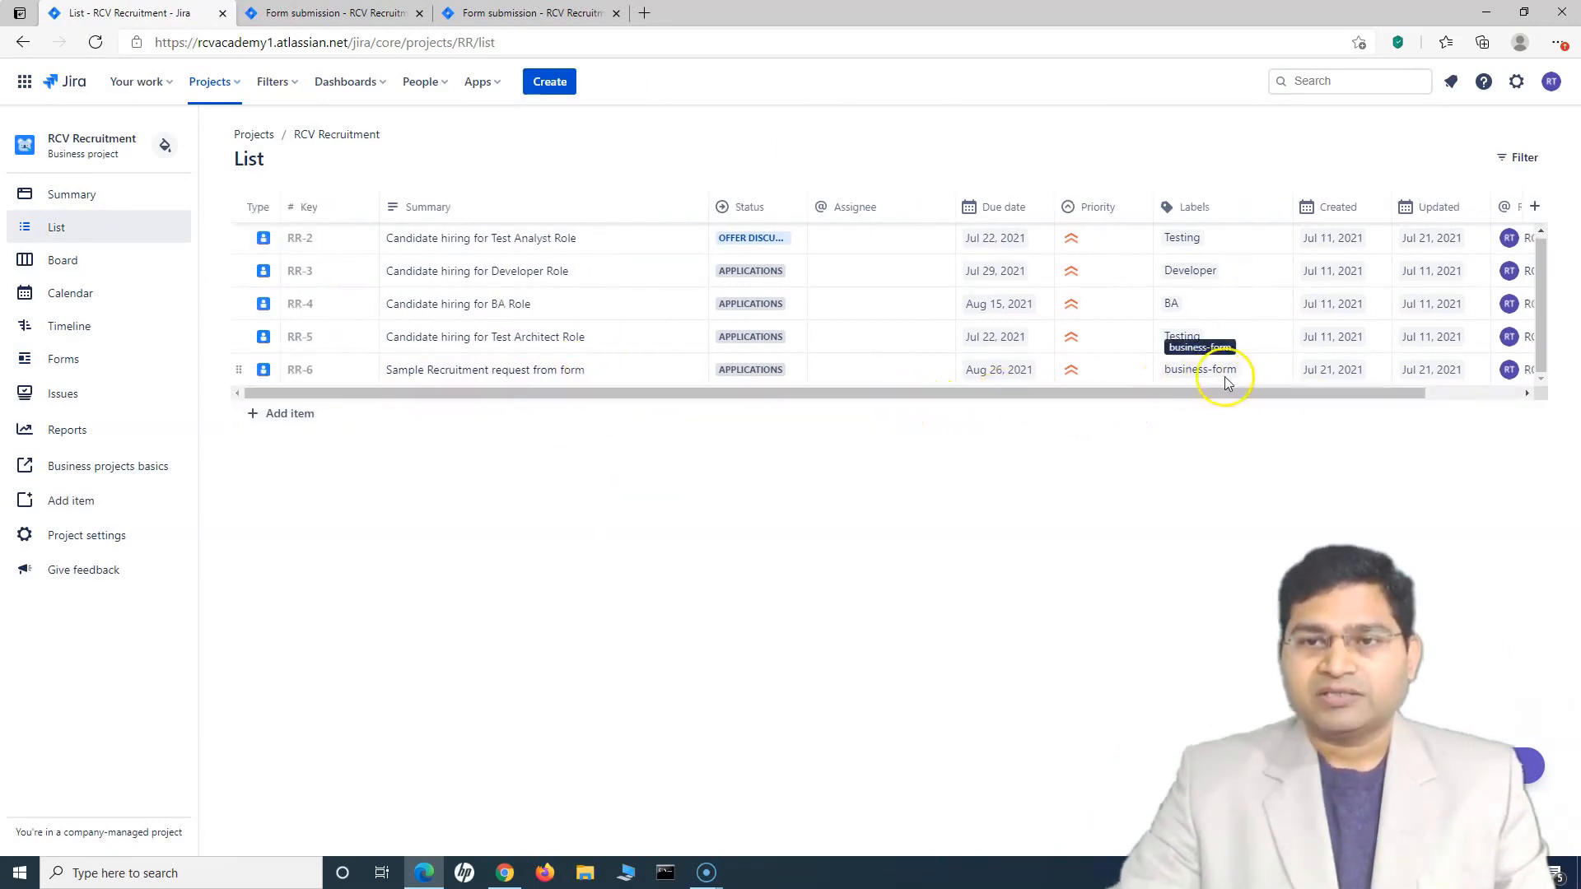
{"action": "left_click", "coordinate": [301, 370]}
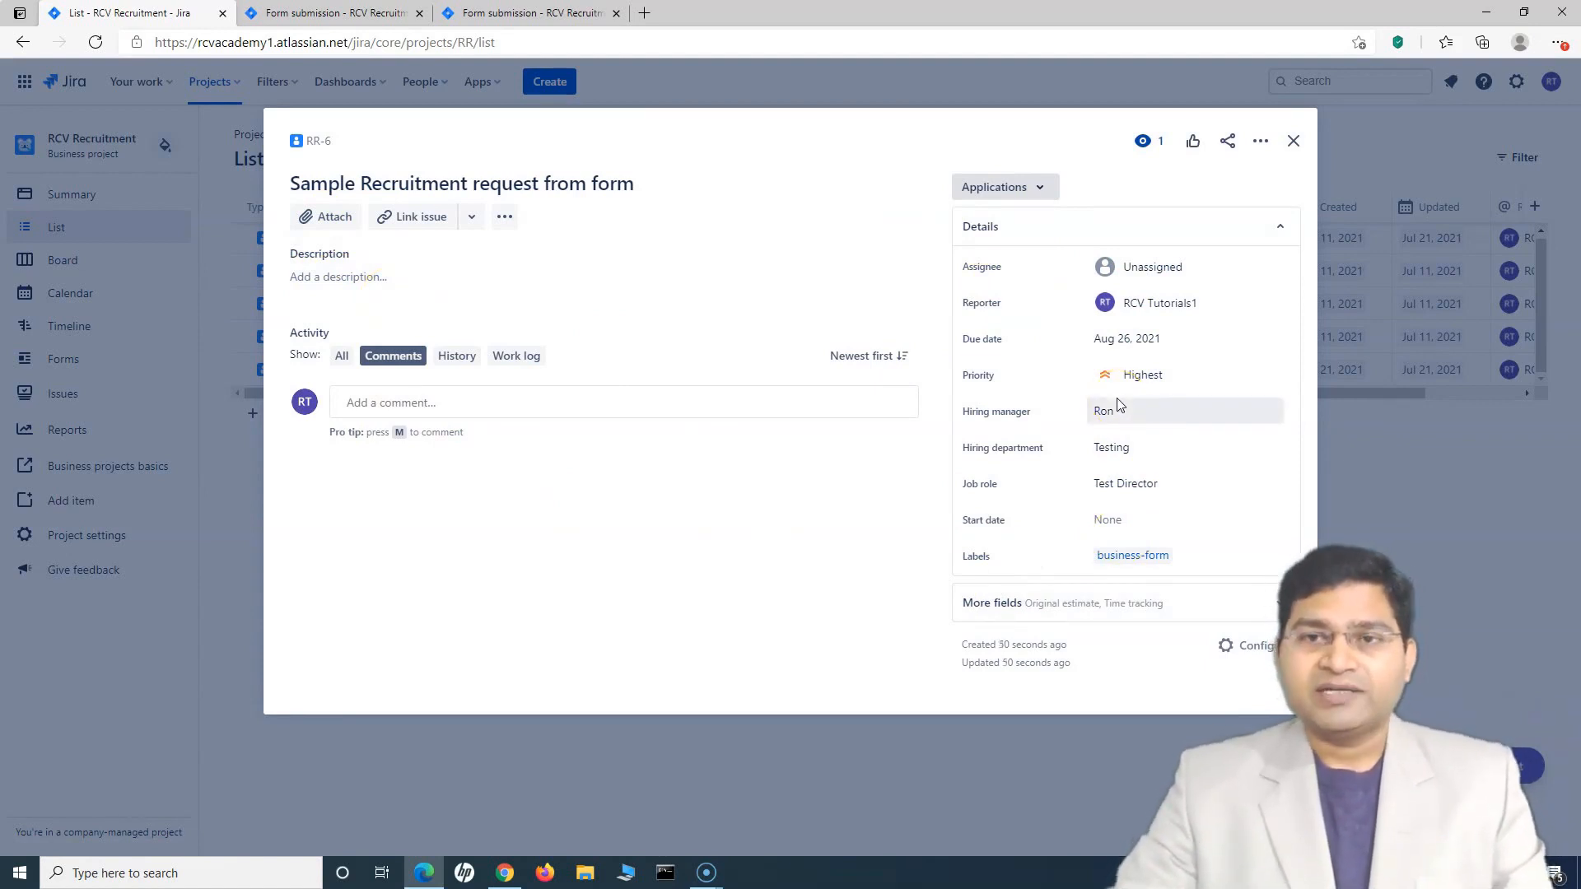
Close the RR-6 details, leaving it in the list, and go to the project's Forms
{"action": "left_click", "coordinate": [1294, 141]}
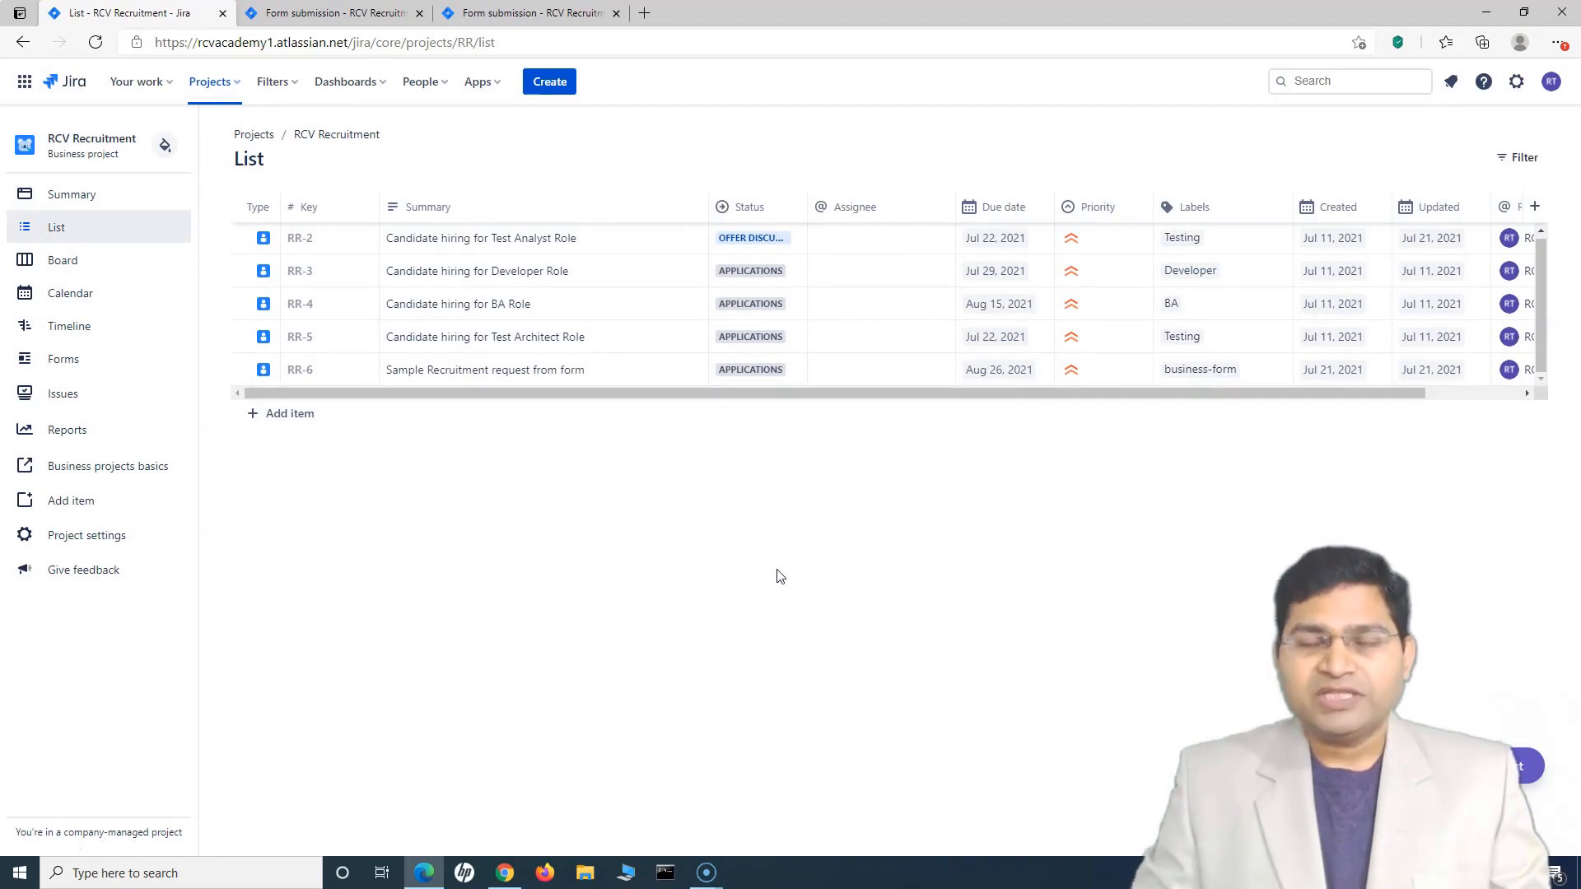
{"action": "left_click", "coordinate": [749, 549]}
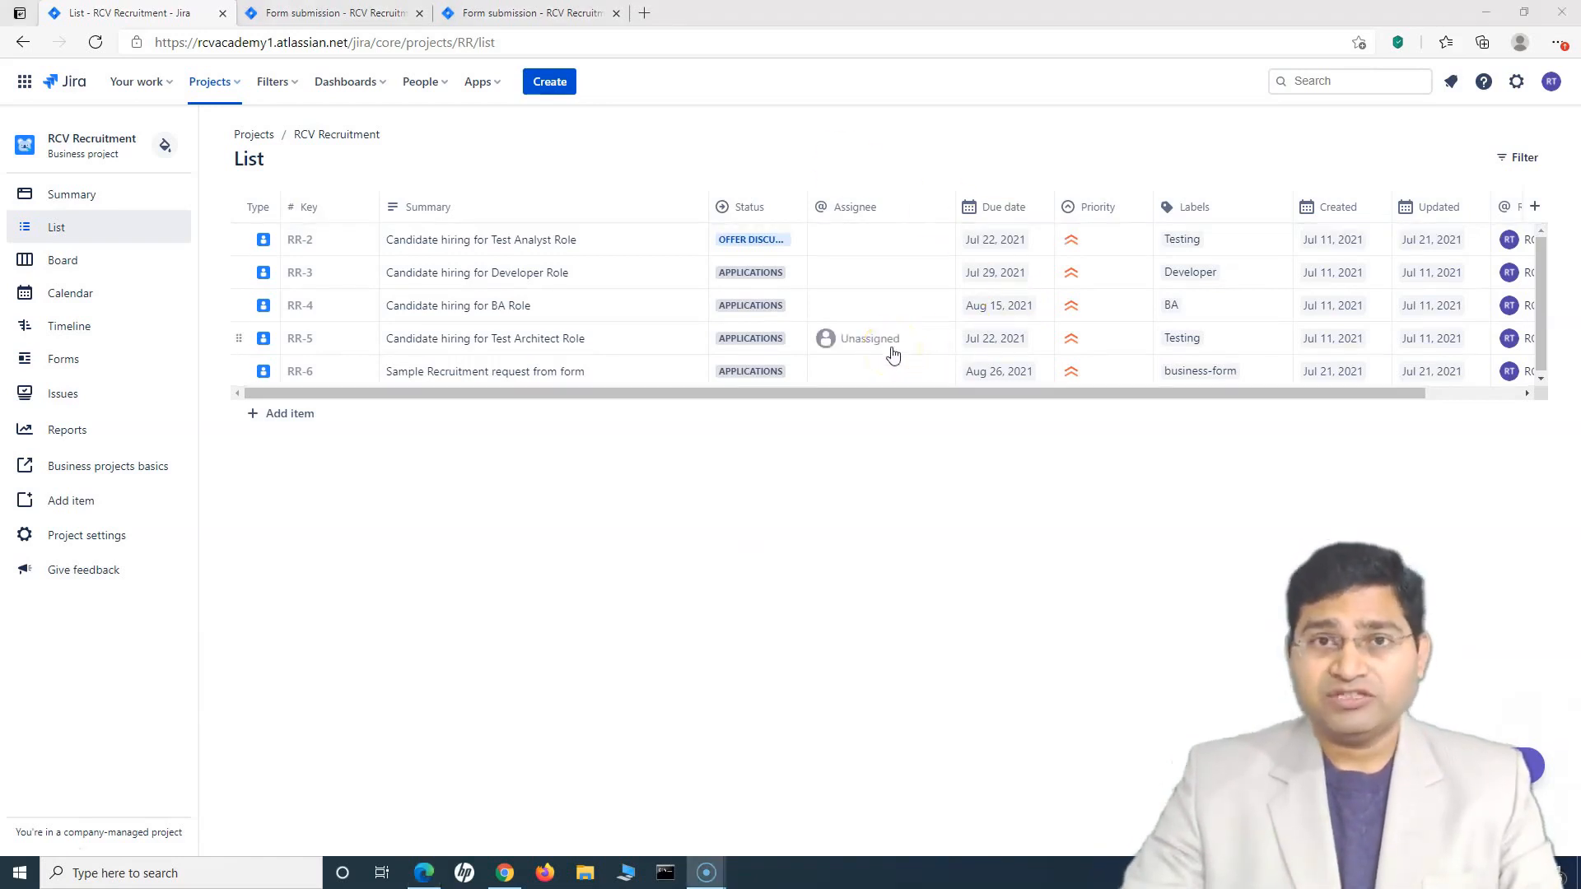
{"action": "left_click", "coordinate": [109, 373]}
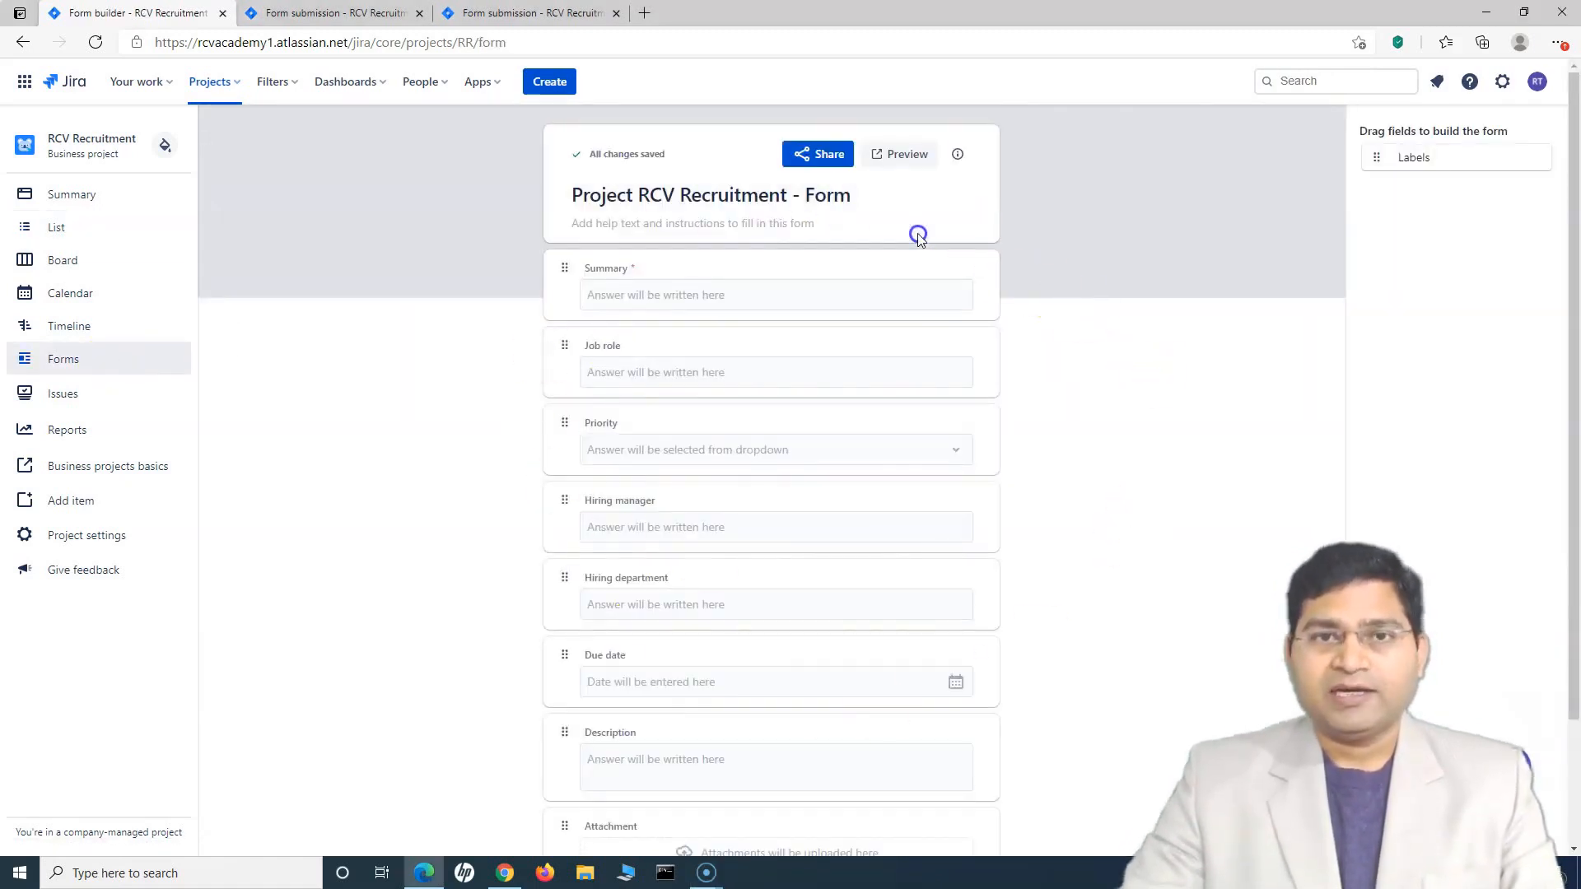
Open the Project RCV Recruitment - Form builder again
{"action": "left_click", "coordinate": [748, 219]}
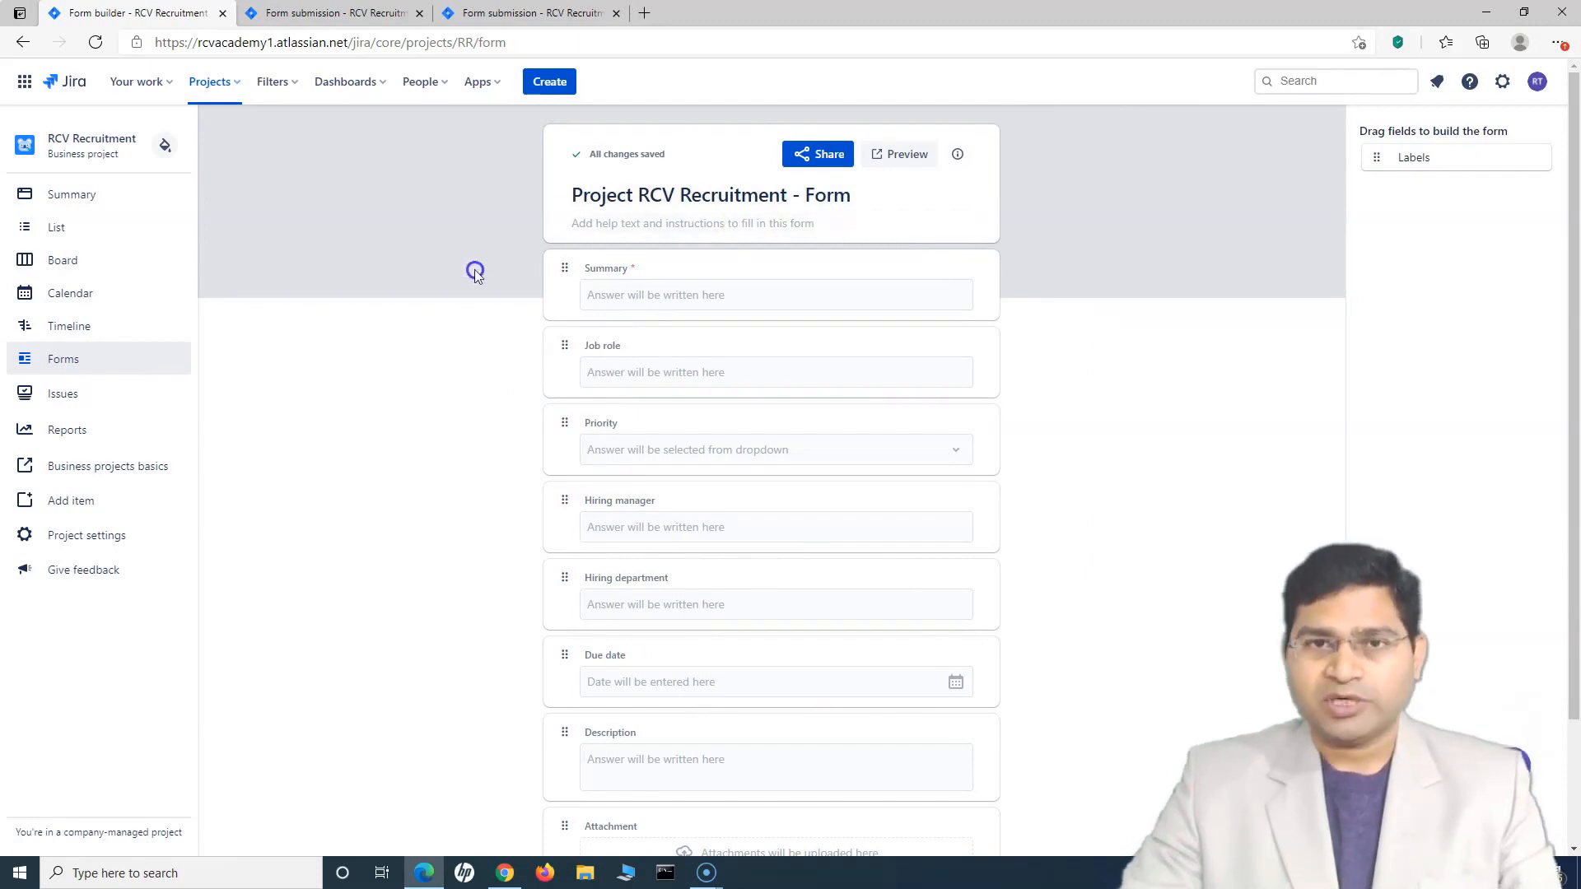